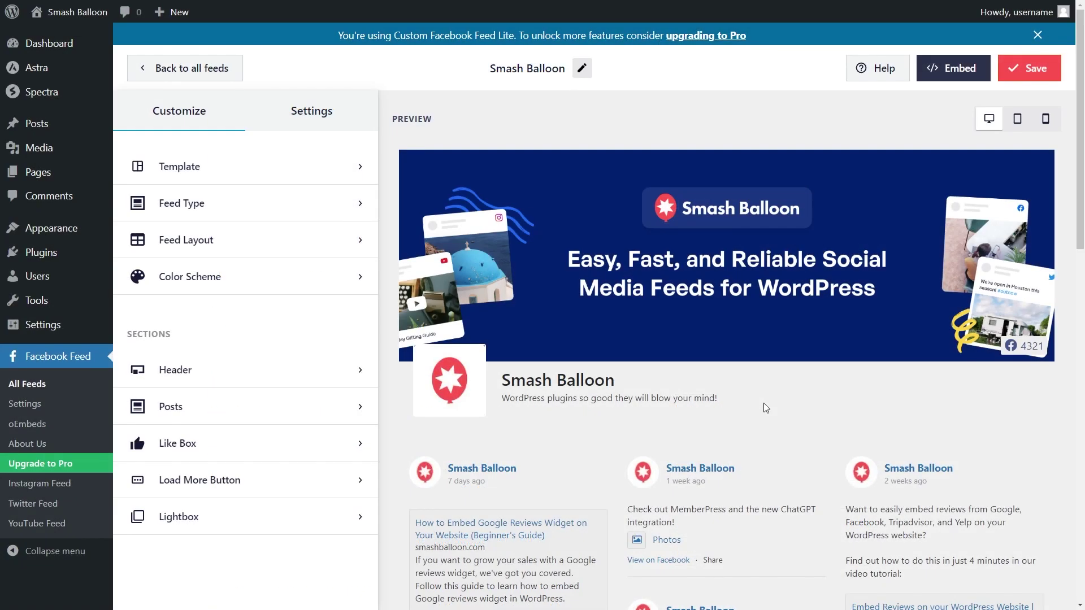
Switch the Facebook feed's layout to List in the feed customizer
click(244, 253)
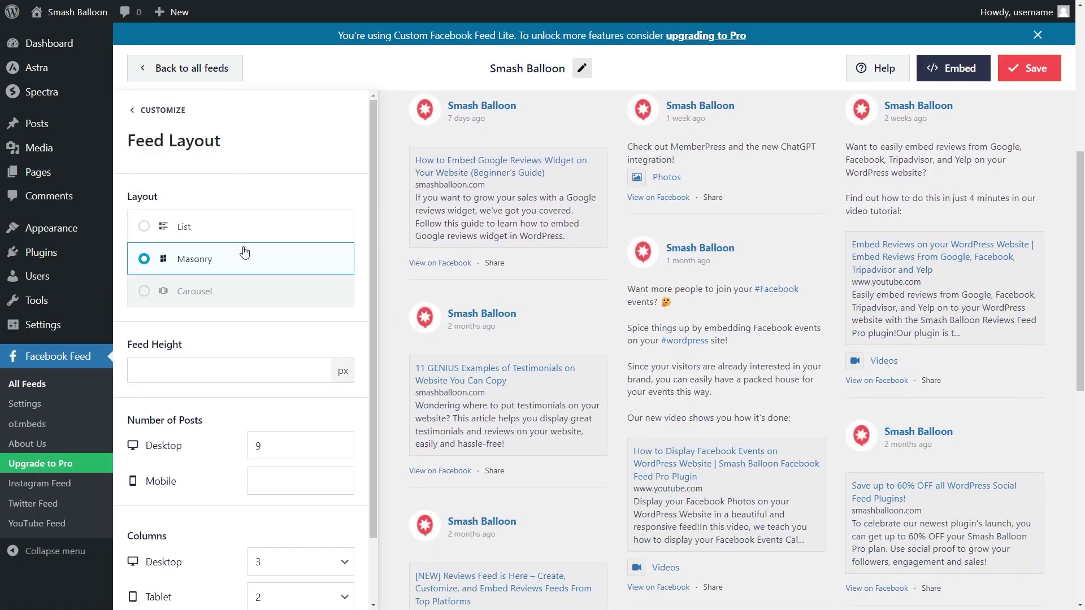
click(244, 230)
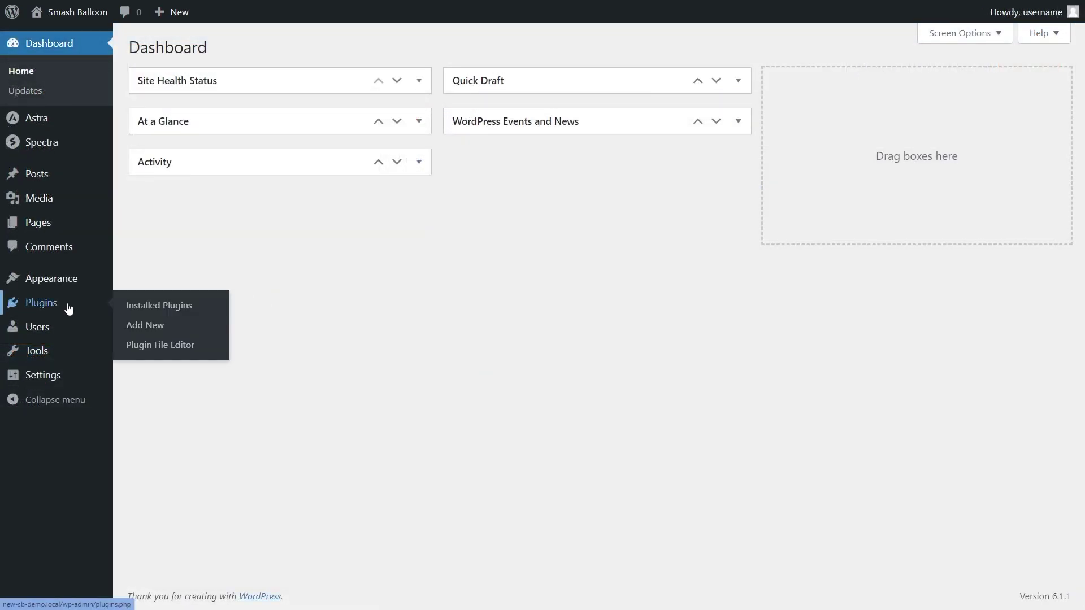
Find 'social post feed' under Add New plugins, then install and activate Smash Balloon Social Post Feed
click(155, 330)
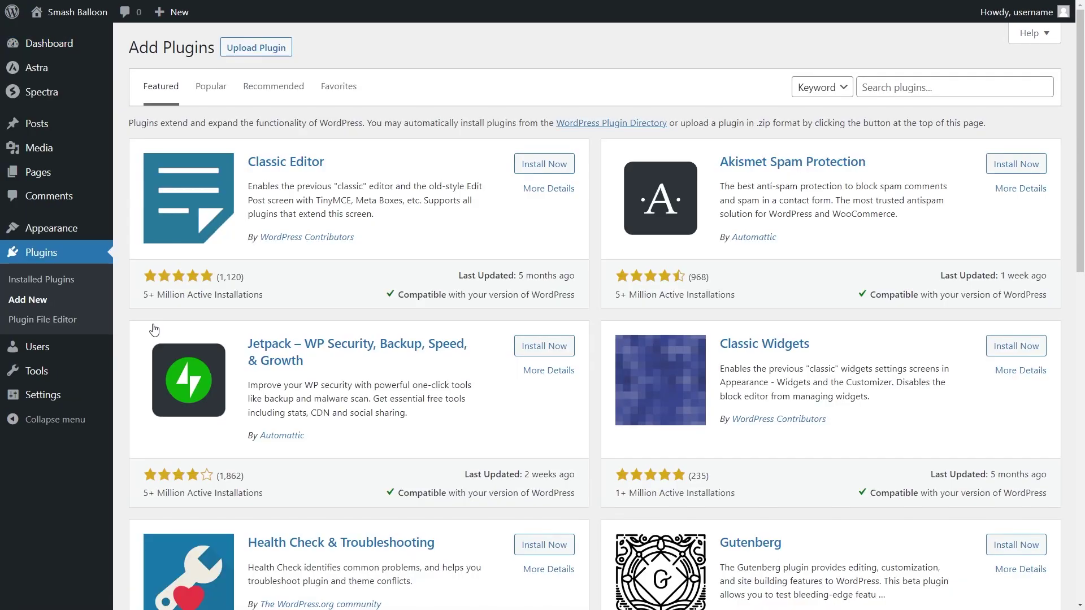
click(893, 90)
text(social pos)
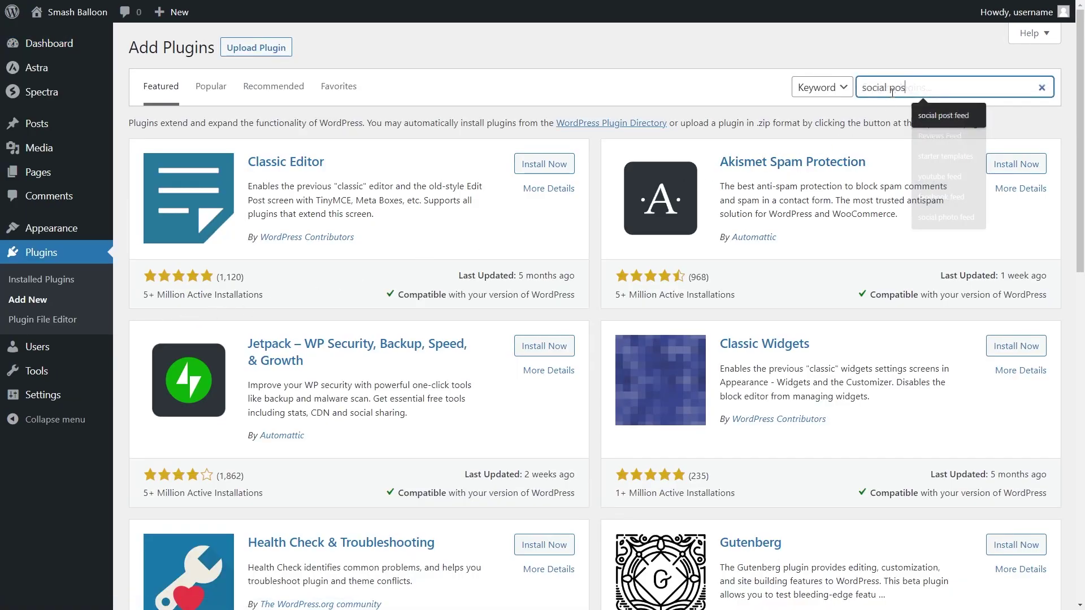
text(t feed)
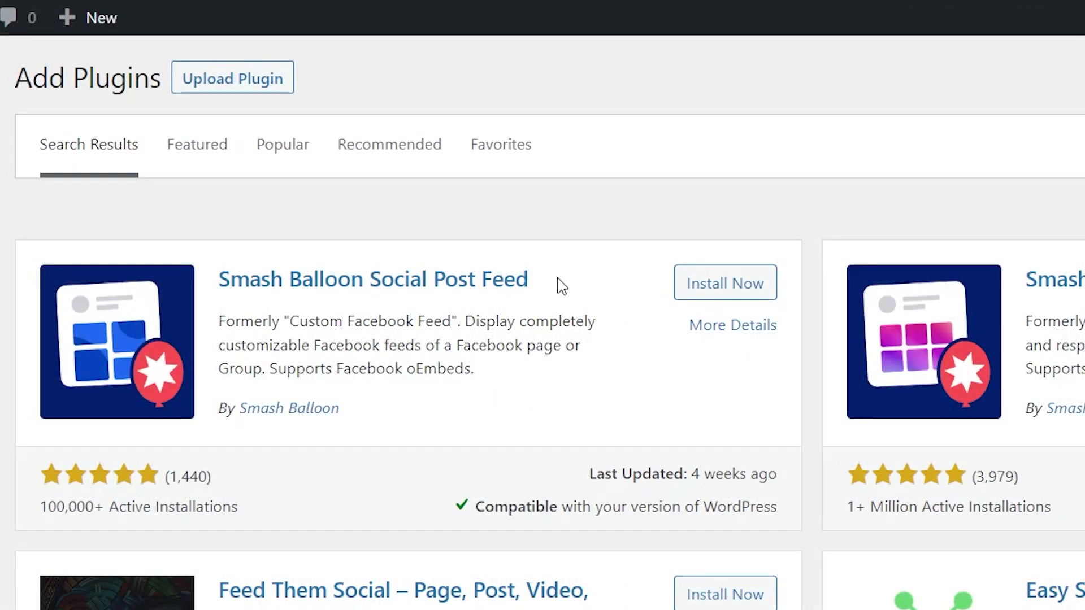
click(763, 288)
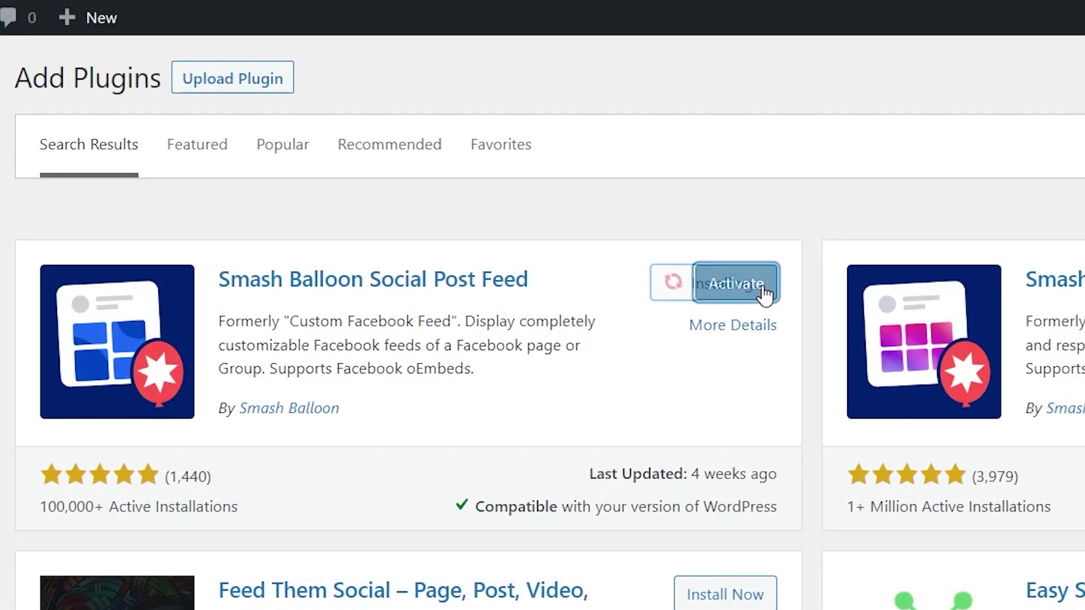
click(764, 289)
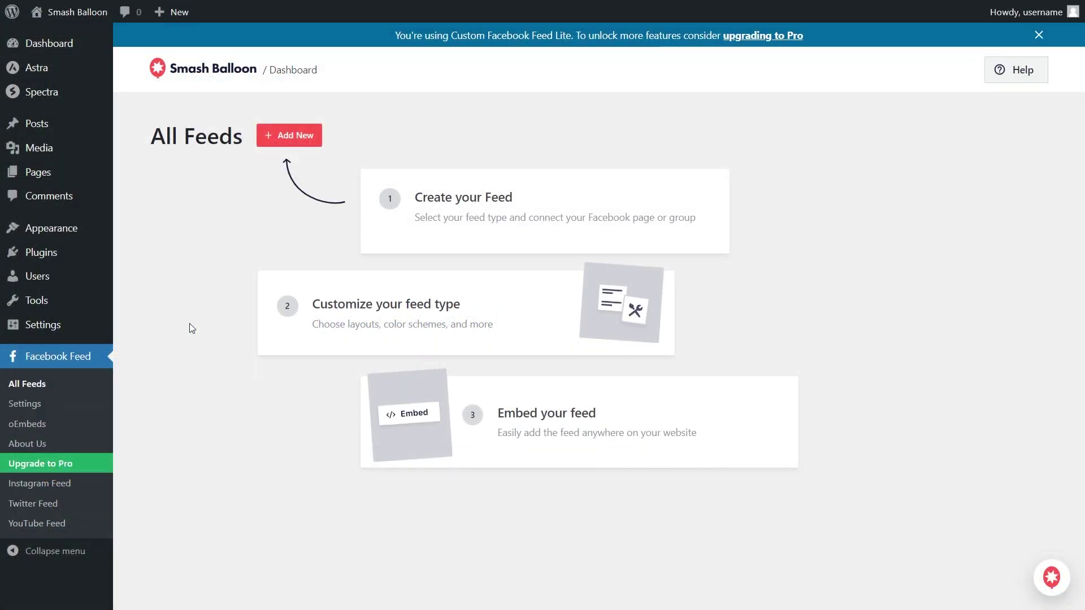
Create a new Timeline-type Facebook feed and begin adding a Facebook source
click(296, 139)
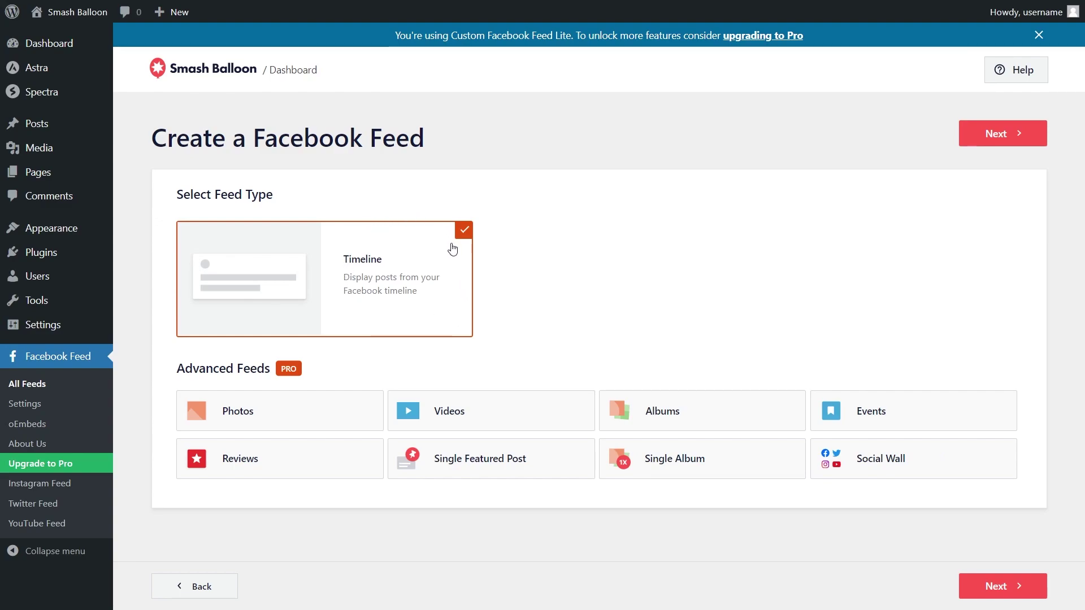
click(1009, 141)
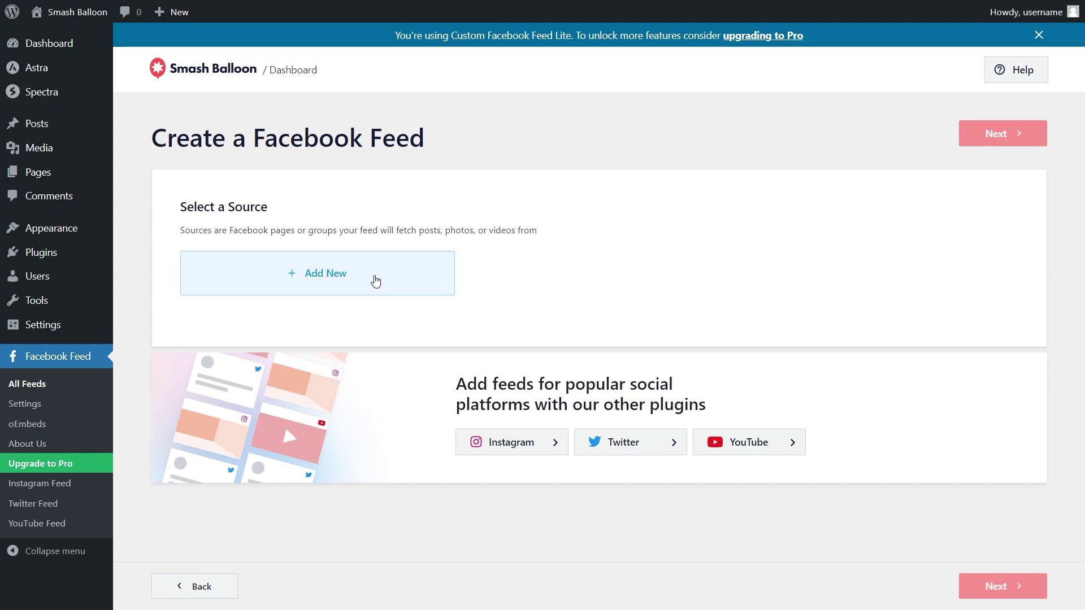
click(375, 278)
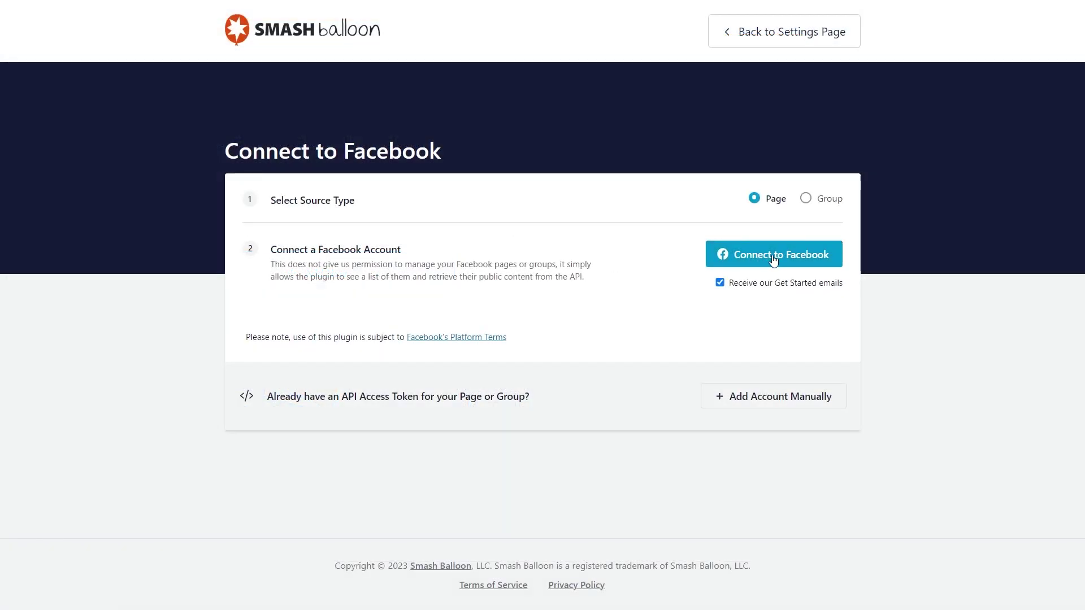
Connect Facebook, sharing the chosen page and granting the requested permissions
click(774, 258)
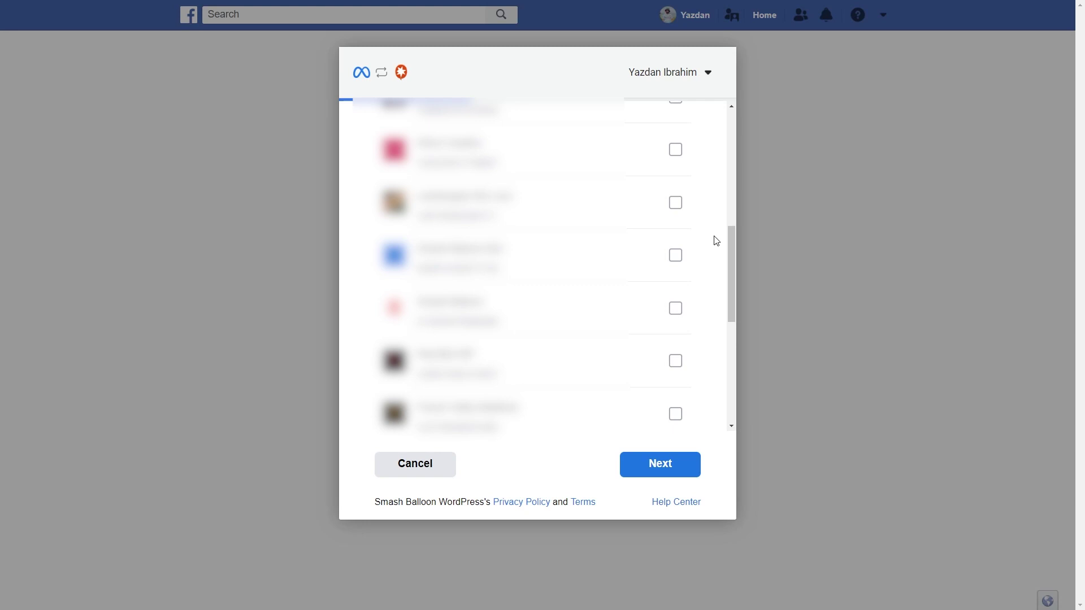
click(675, 202)
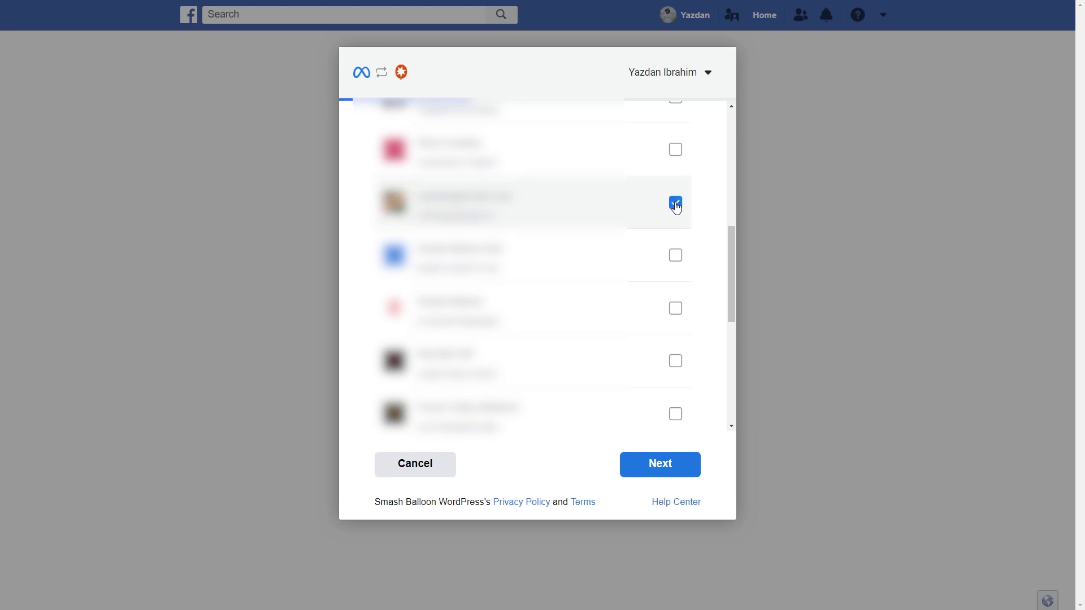
click(663, 463)
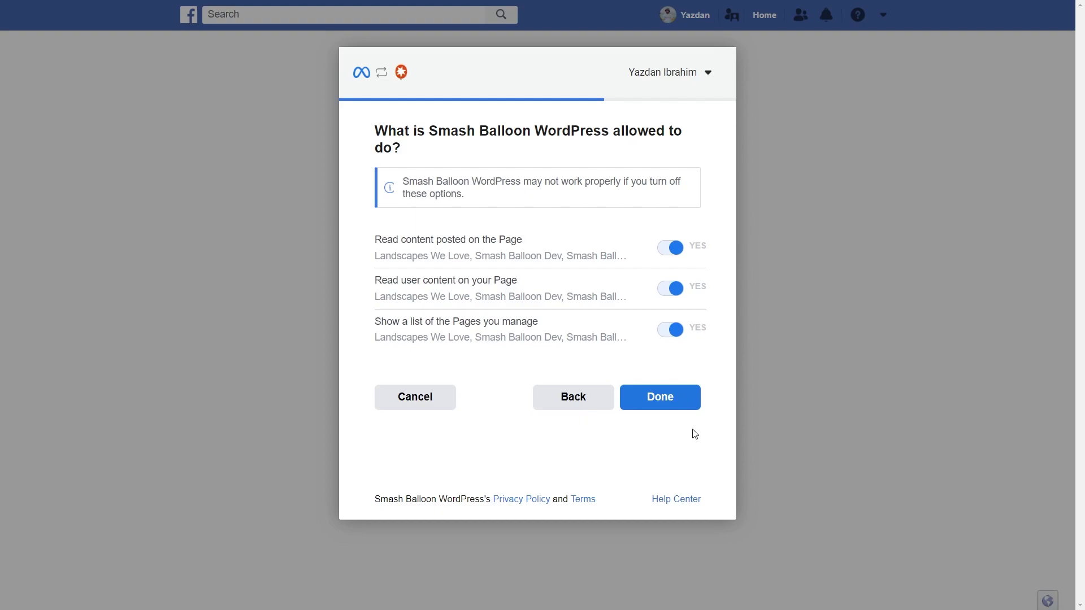
click(669, 399)
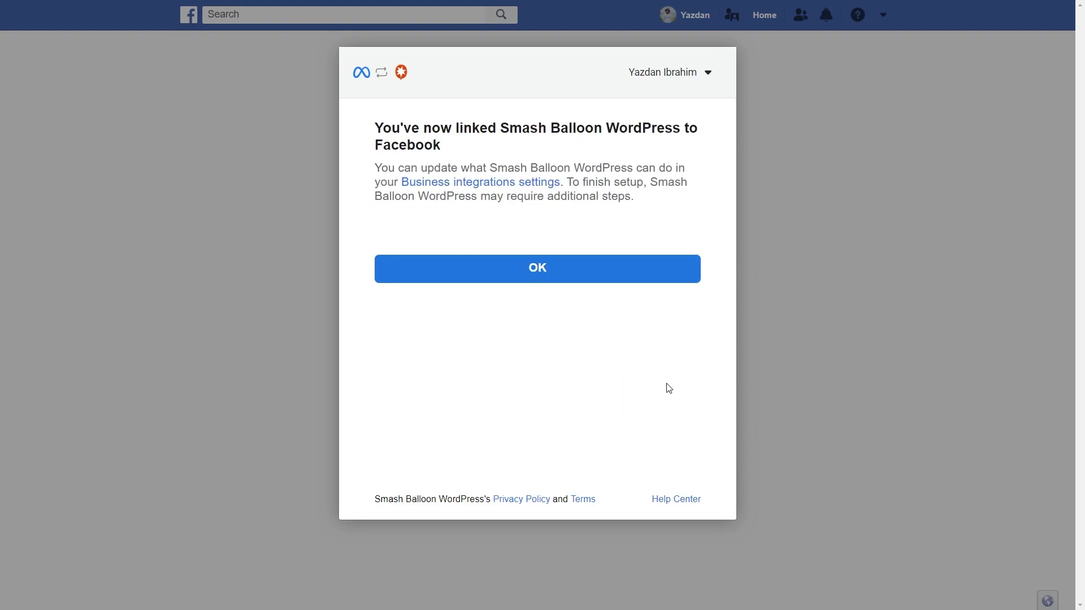
click(546, 279)
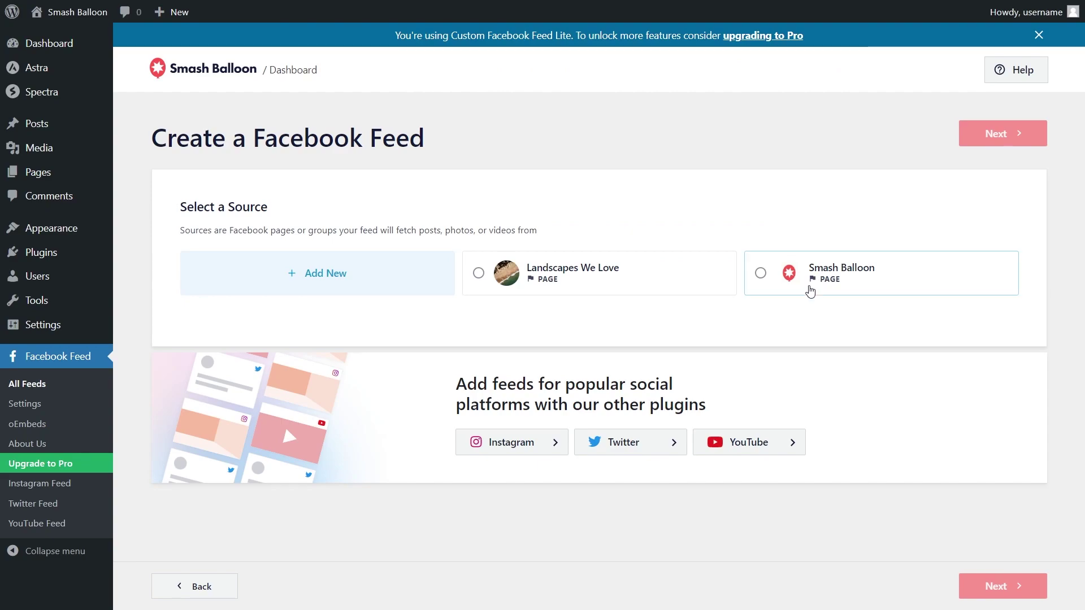
Choose the Smash Balloon page as the source and preview its timeline posts
click(811, 291)
click(988, 139)
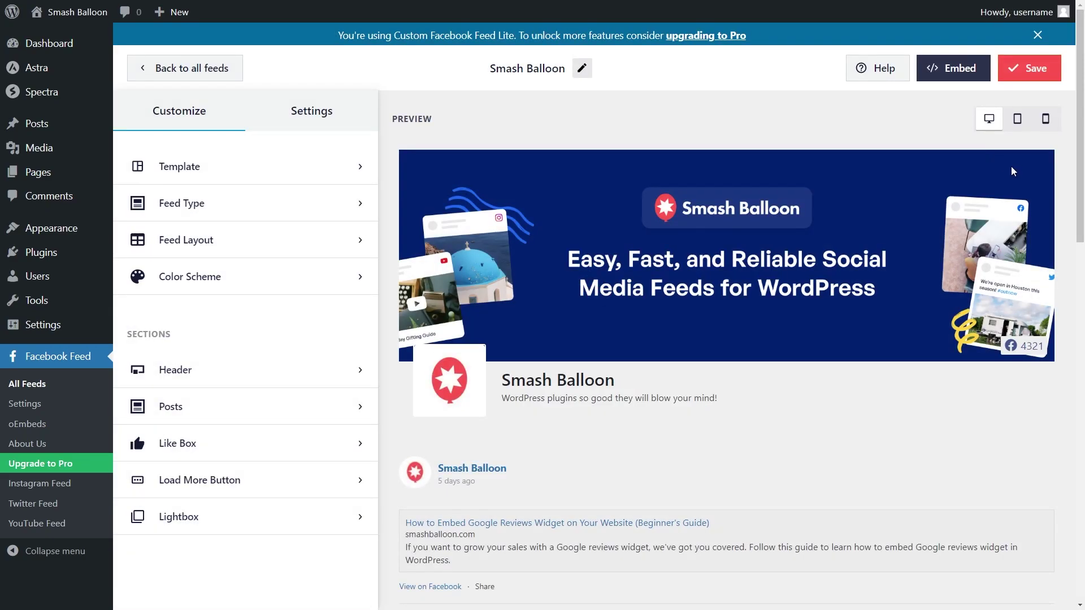
scroll(1064, 201, down, 2)
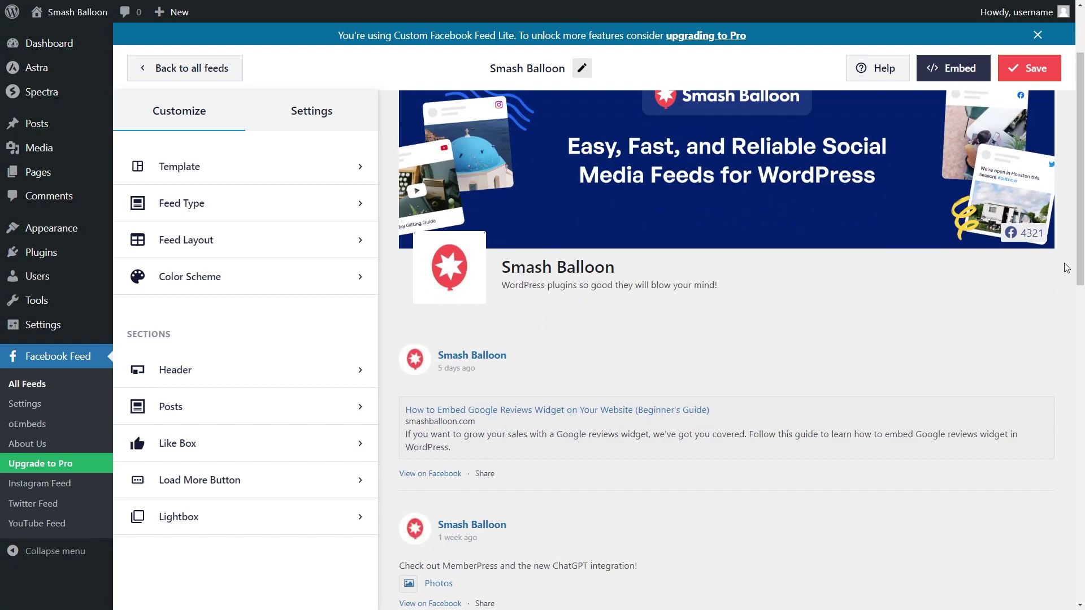
scroll(1065, 297, down, 3)
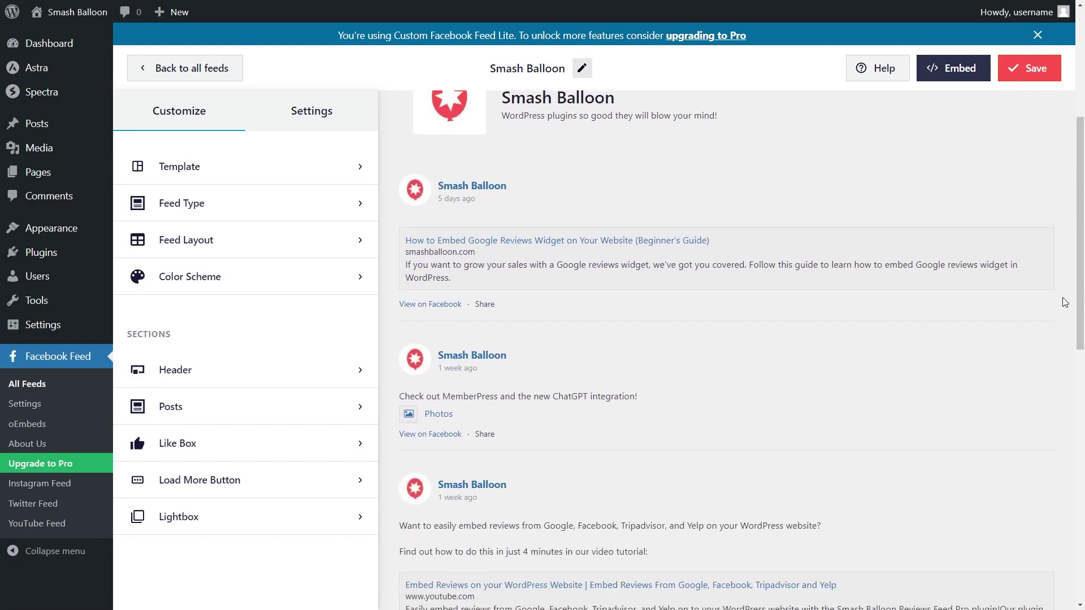
scroll(1064, 302, up, 2)
scroll(1064, 260, up, 2)
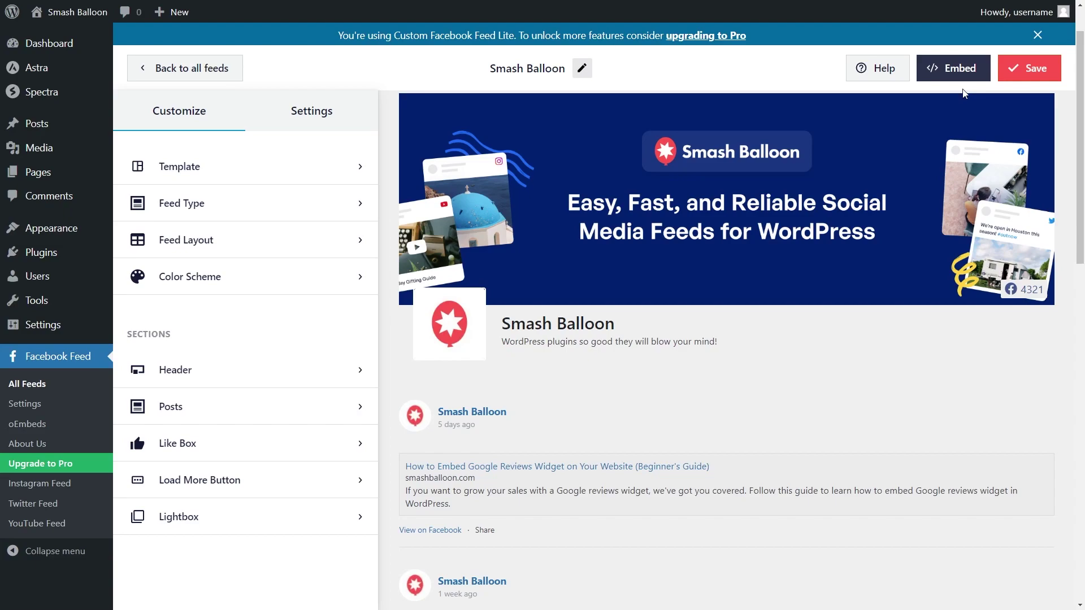
Copy the feed's shortcode and add the feed to the page named 'Facebook'
click(954, 69)
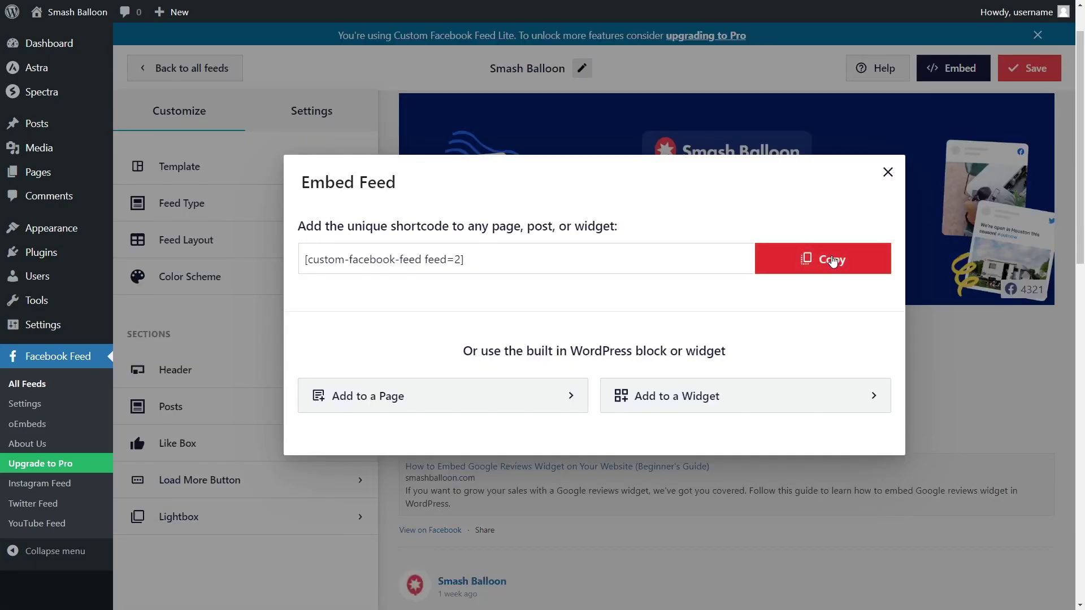
click(830, 260)
click(445, 400)
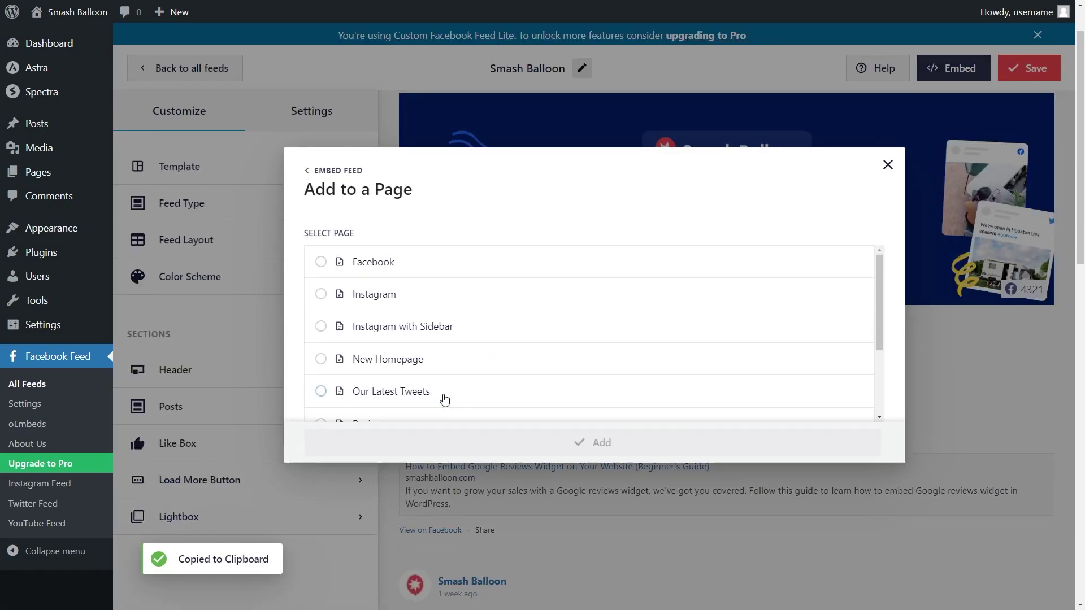
click(485, 268)
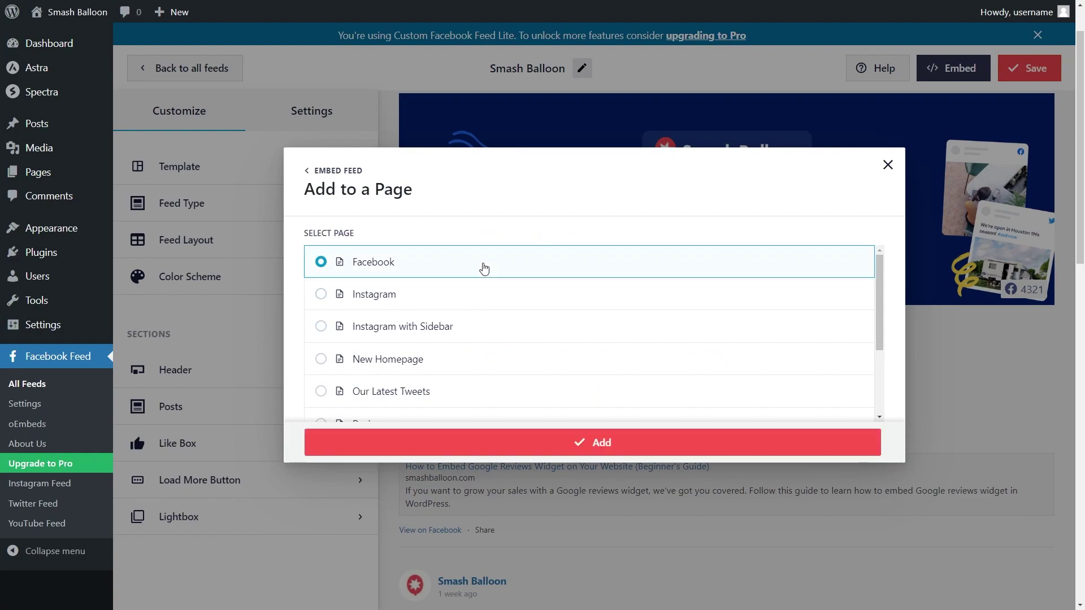
click(586, 443)
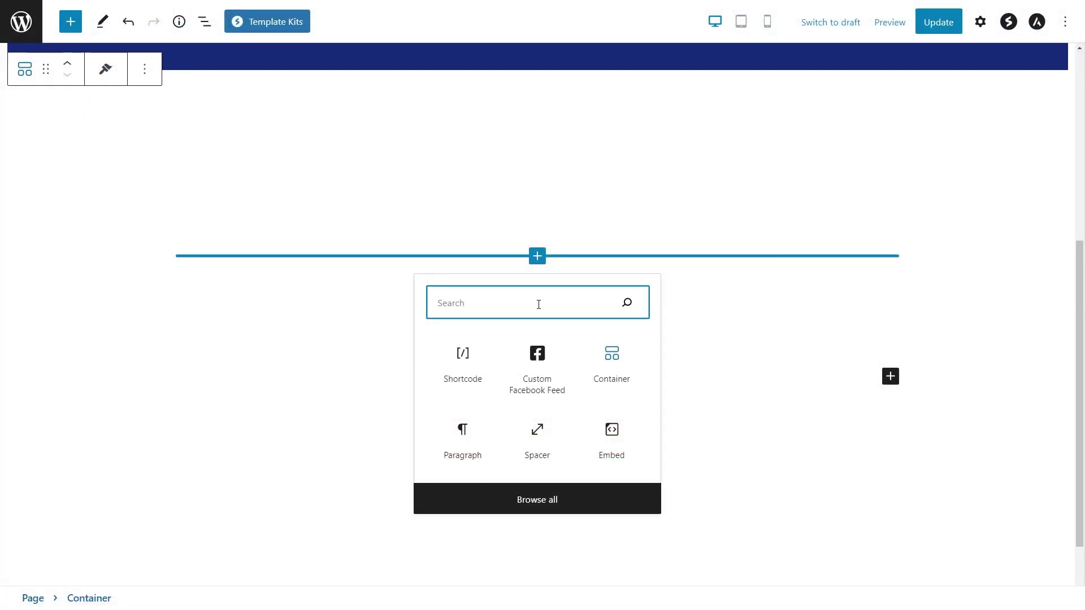
Paste the shortcode into a Shortcode block and insert the Custom Facebook Feed block
click(462, 356)
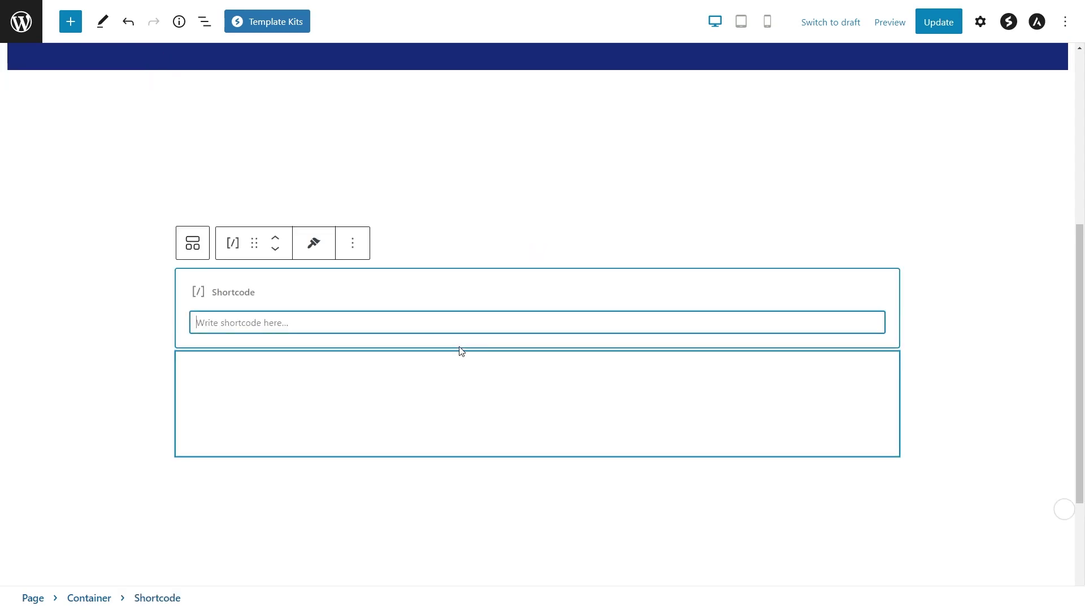
key(ctrl+v)
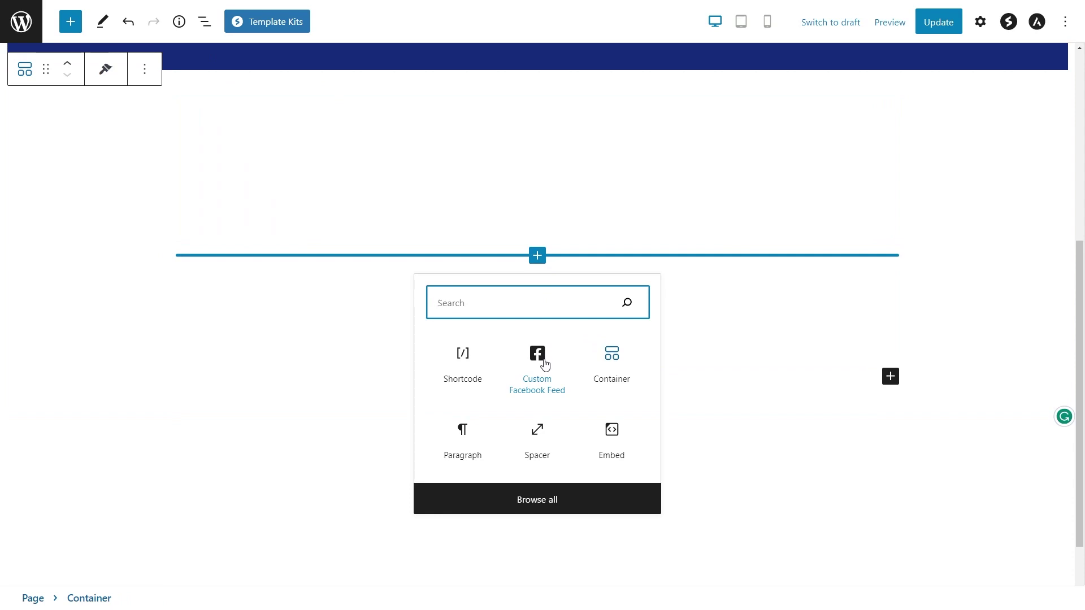
click(546, 365)
scroll(961, 334, down, 2)
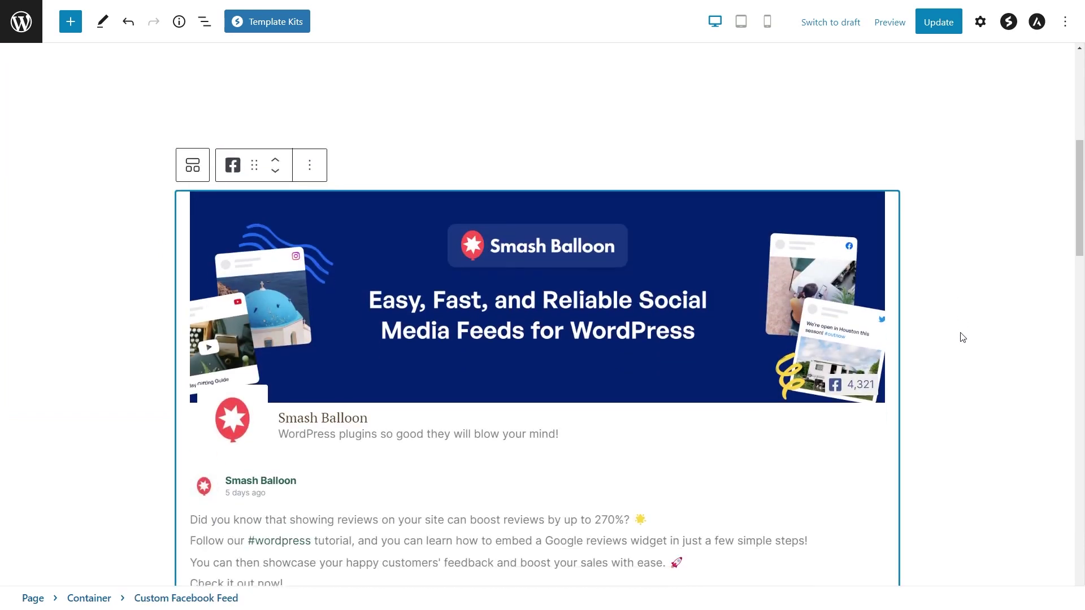
scroll(976, 328, down, 2)
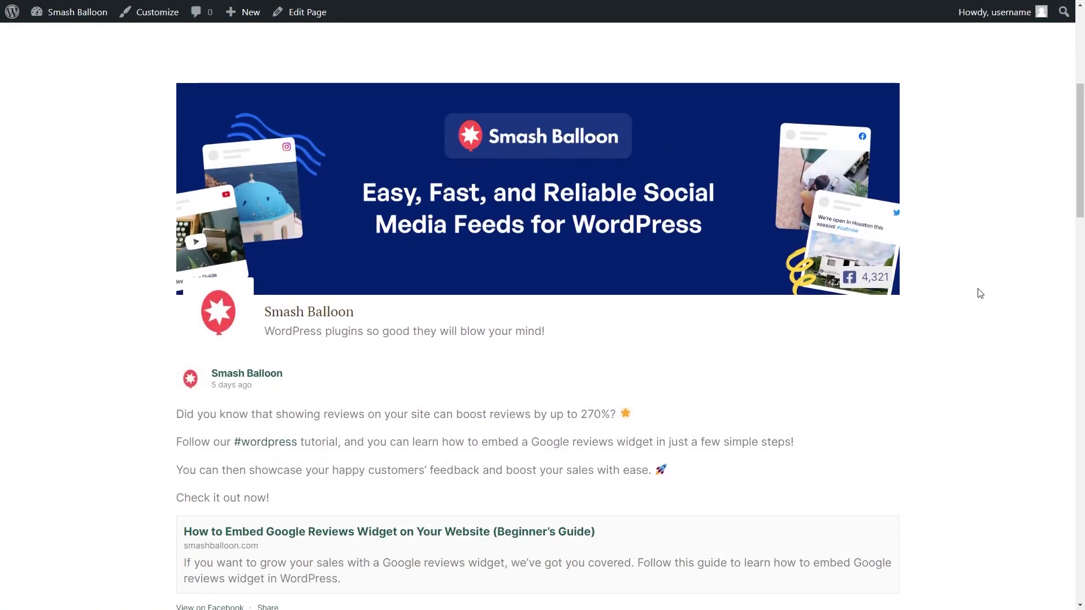
Scroll down the live page to check the feed's timeline posts
scroll(980, 293, down, 2)
scroll(979, 311, down, 2)
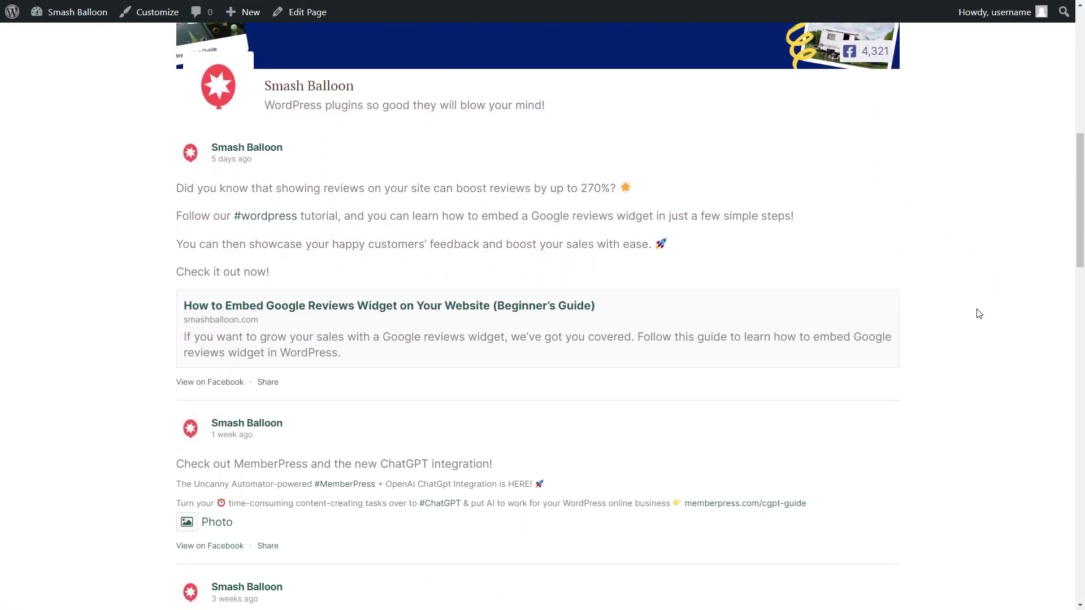
scroll(979, 314, down, 2)
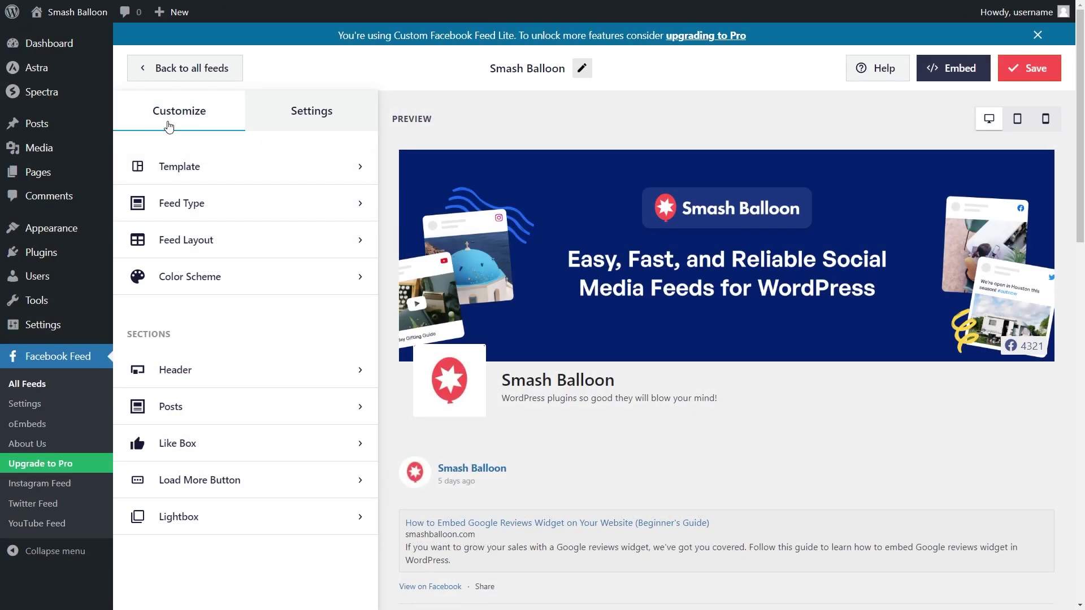
Switch the feed layout to Masonry
click(222, 240)
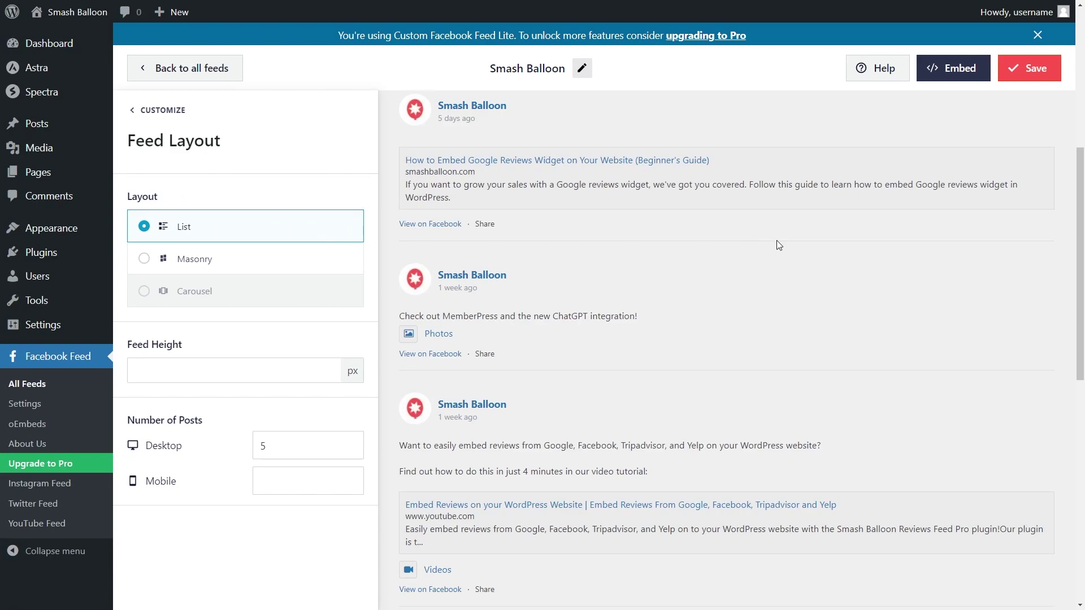
scroll(778, 248, down, 4)
click(227, 264)
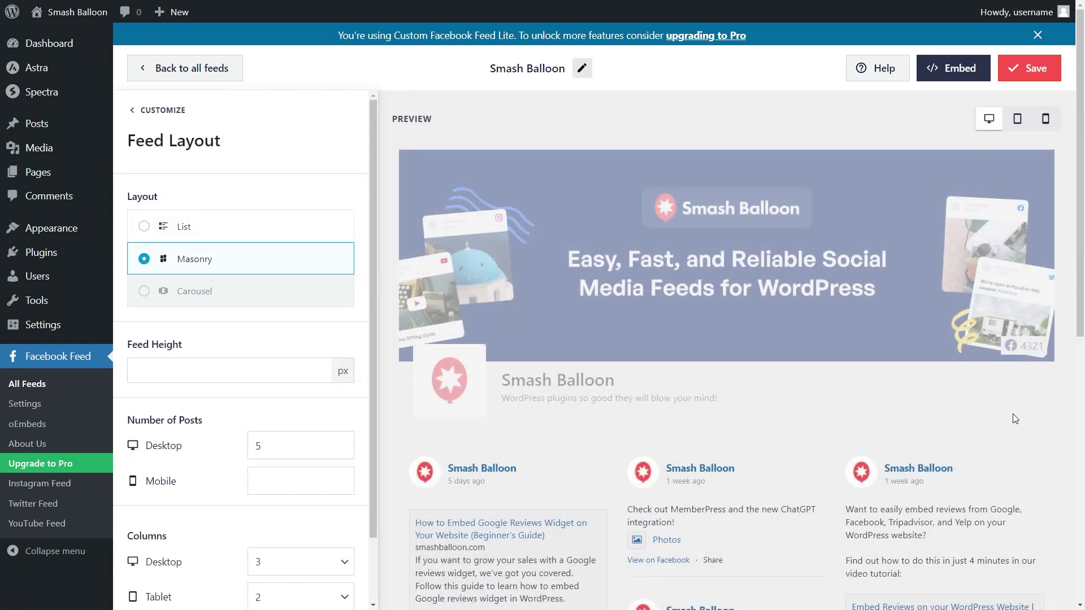
Set the desktop number of posts to 6
scroll(1016, 419, down, 3)
scroll(1029, 433, down, 2)
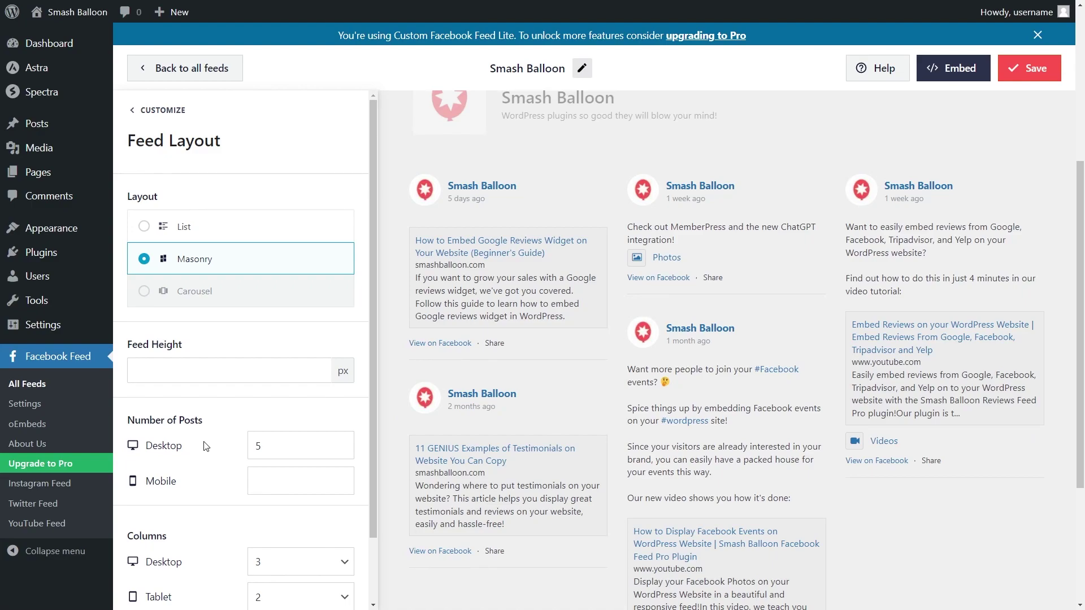
drag(274, 444, 244, 447)
text(6)
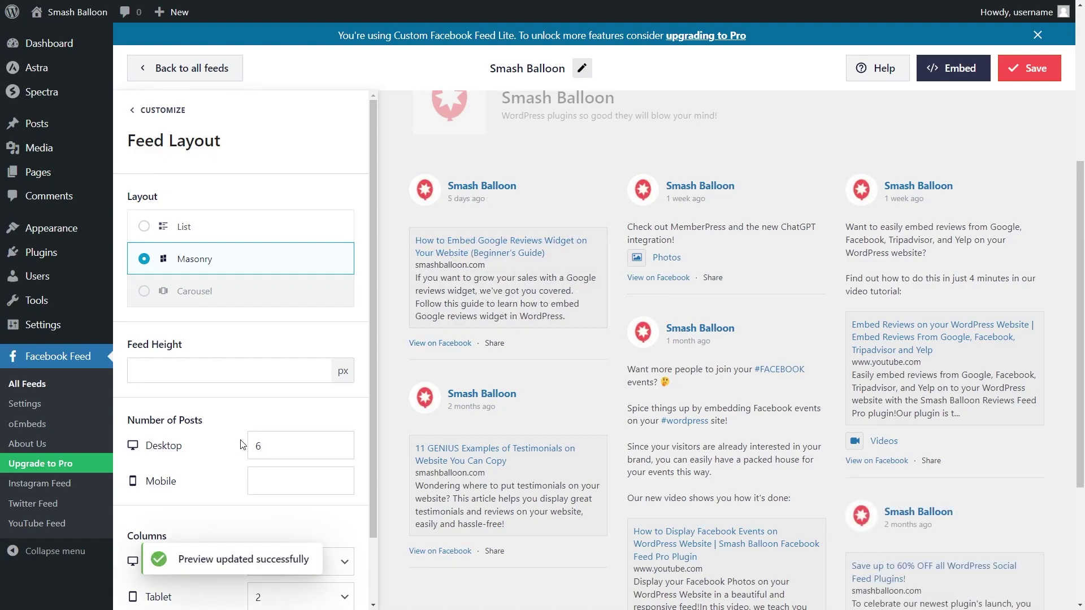
scroll(1054, 413, down, 2)
scroll(1056, 426, down, 1)
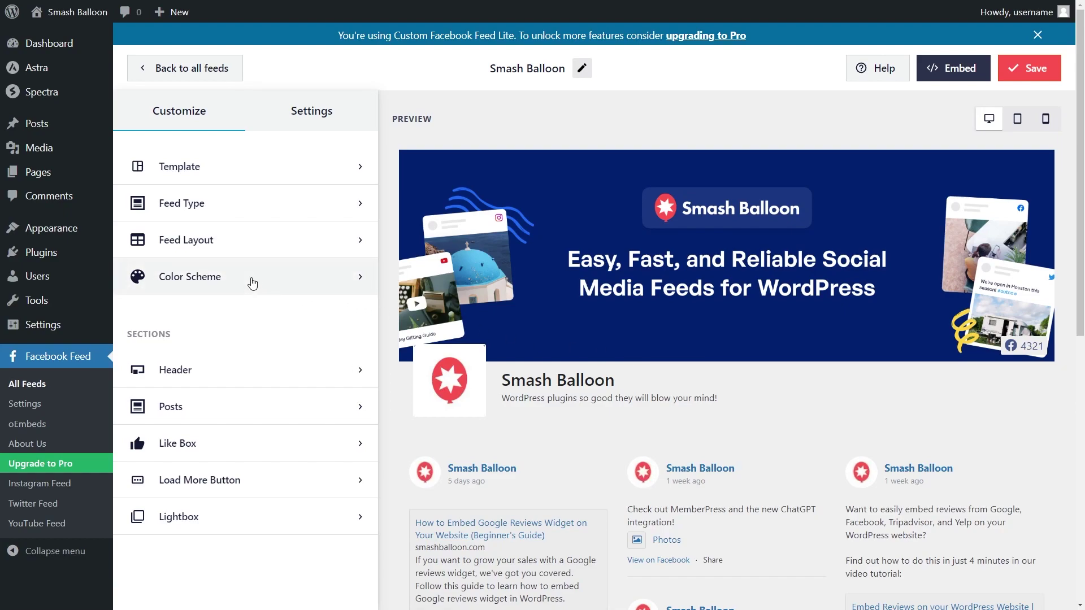
Preview the Light and Dark colour schemes, then choose Custom
click(253, 283)
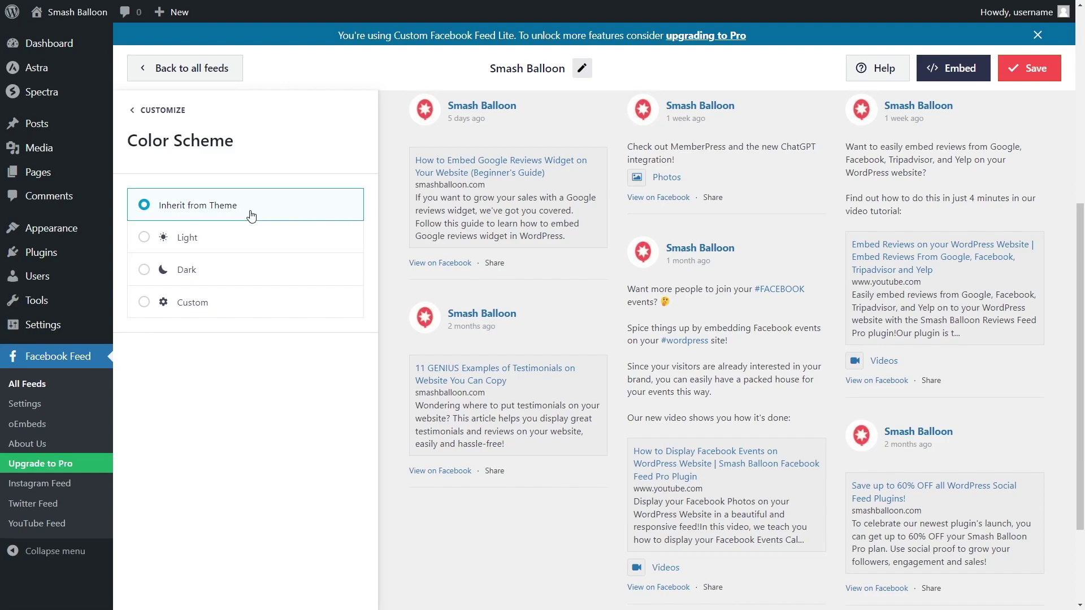
click(248, 236)
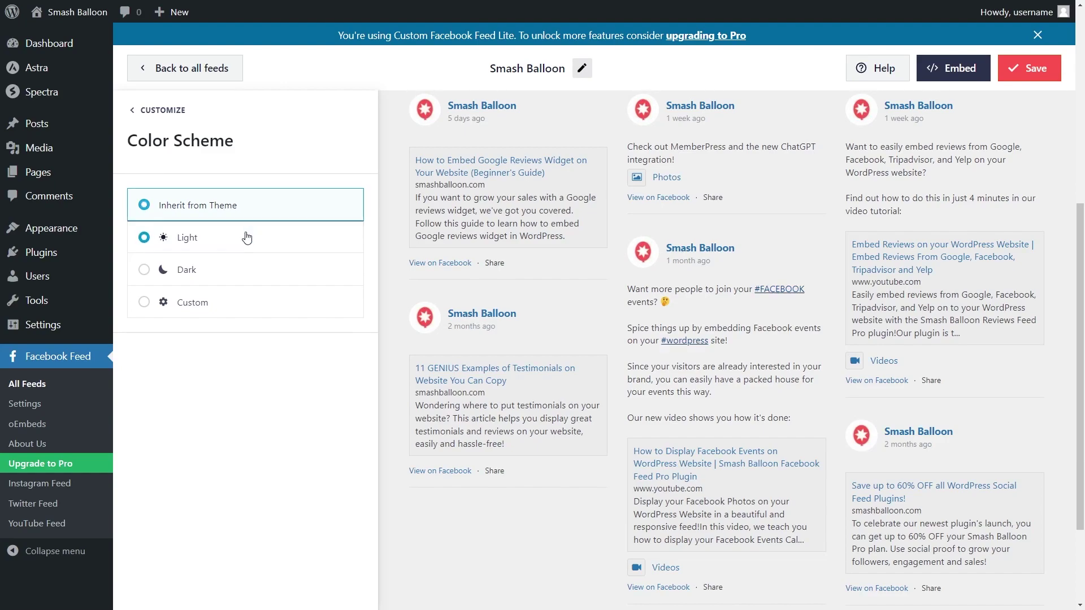
click(239, 274)
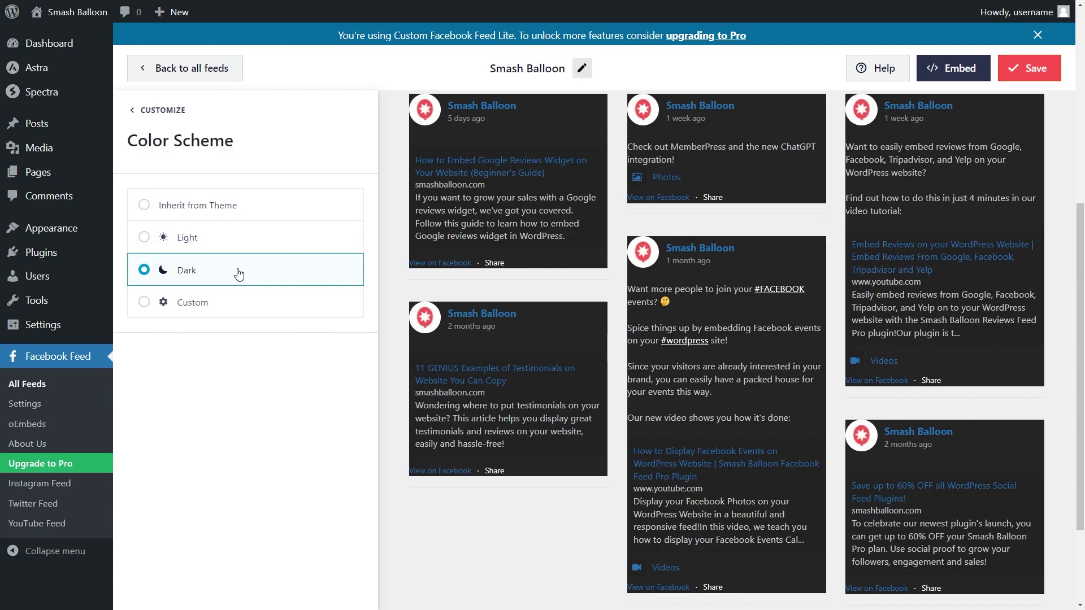
click(230, 306)
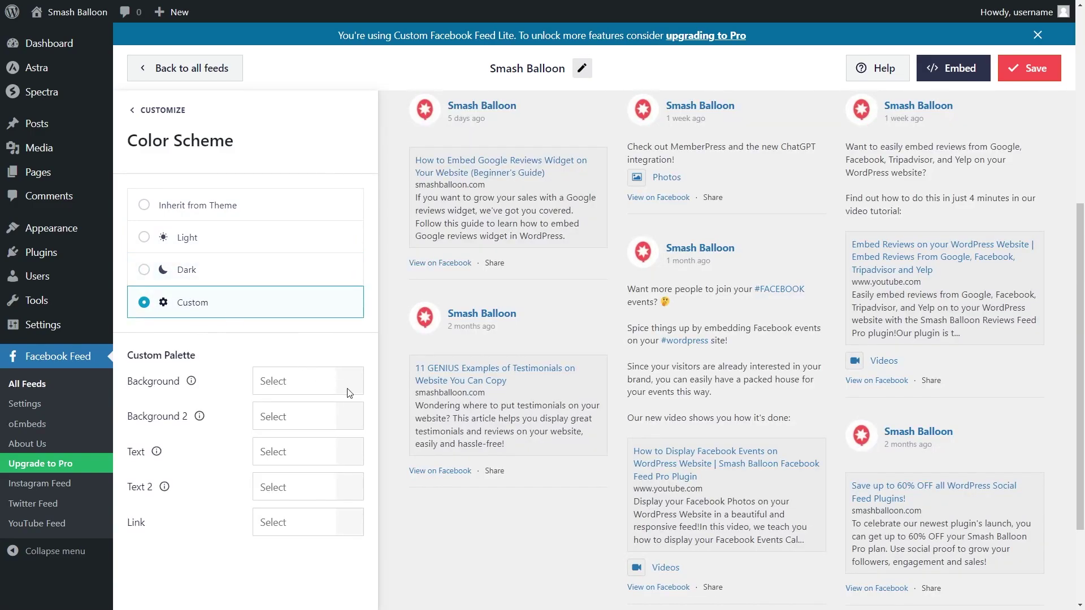
Try red and yellow custom backgrounds, then bring up the Header settings
click(347, 390)
click(248, 577)
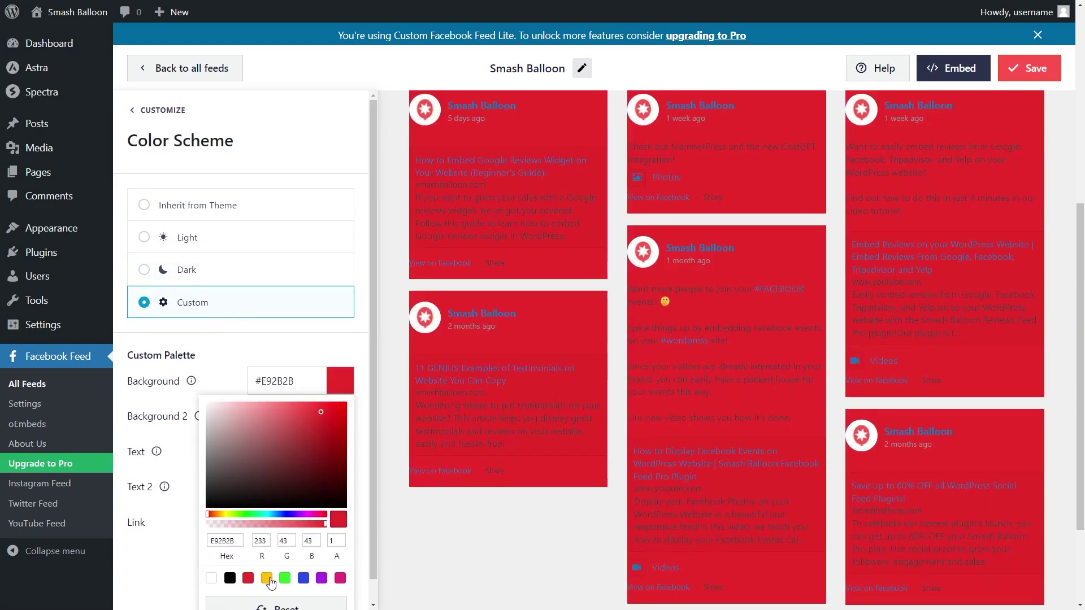
click(267, 578)
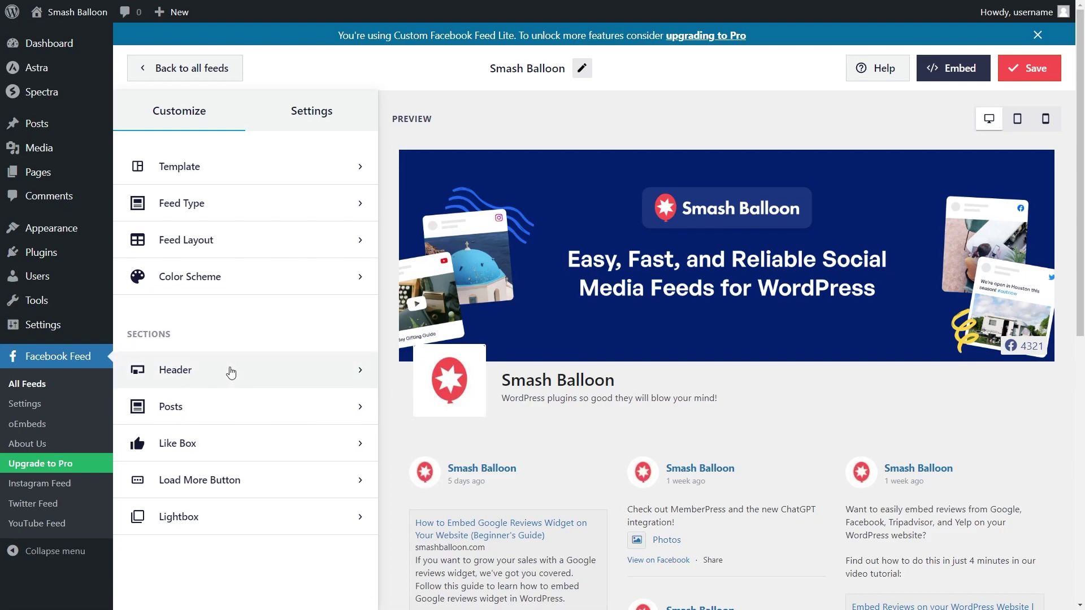
click(229, 370)
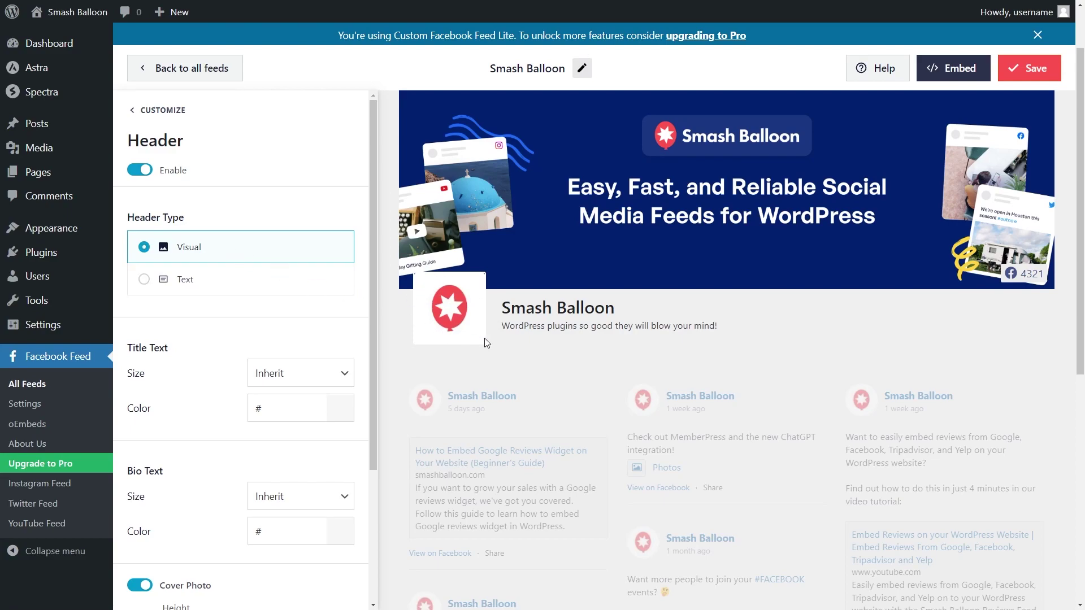
Switch the feed header type to Text, then toggle the header off
click(220, 283)
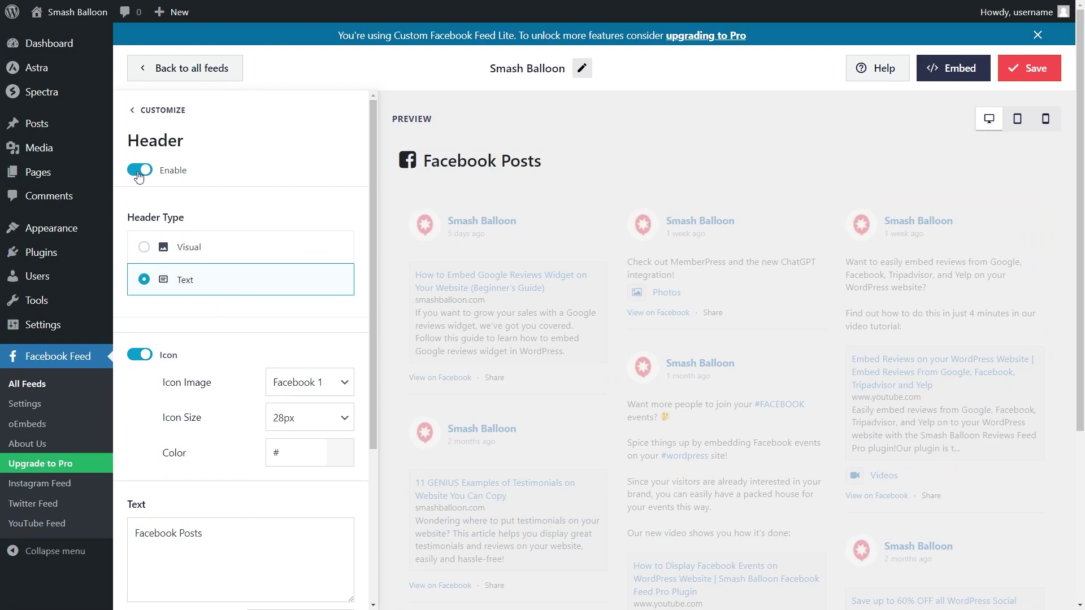
click(139, 172)
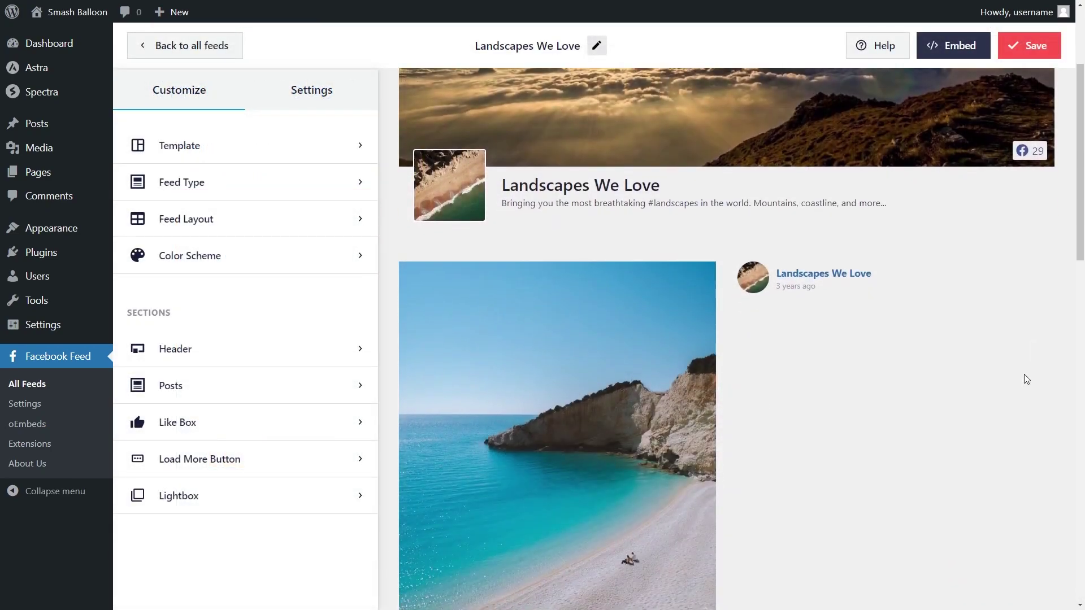
Change the Landscapes We Love feed layout to Carousel
scroll(1024, 374, down, 3)
scroll(1024, 374, down, 2)
scroll(1023, 374, down, 2)
scroll(1024, 374, down, 2)
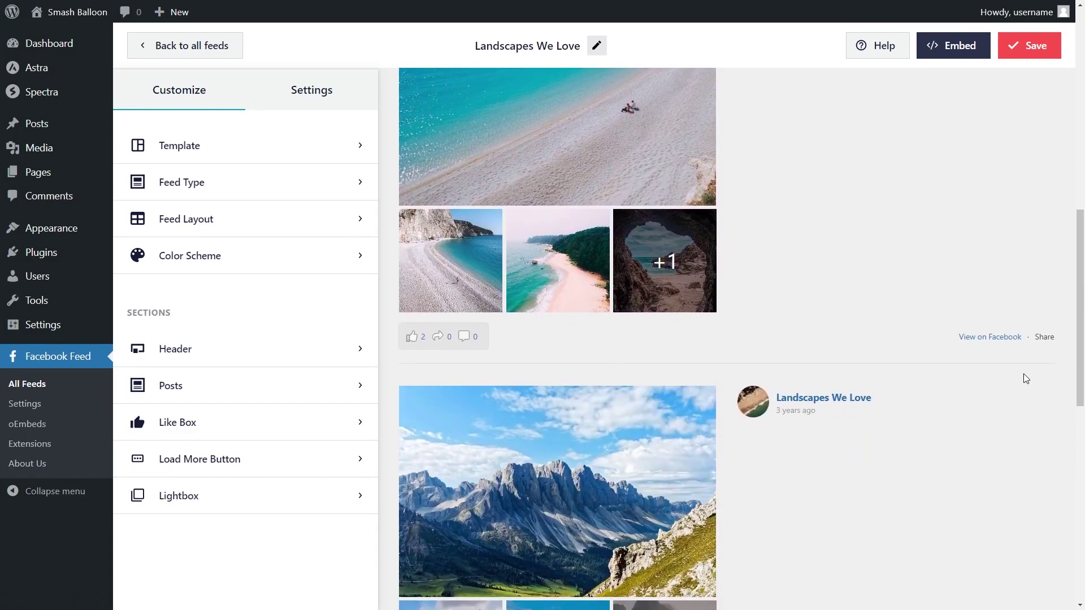
scroll(1023, 375, down, 1)
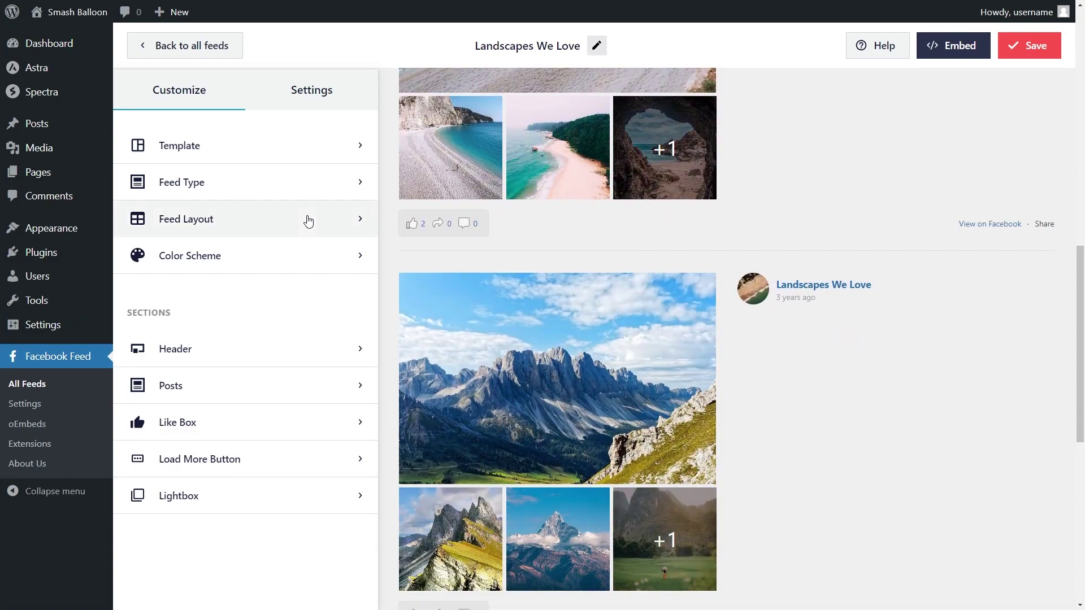
click(308, 219)
click(298, 238)
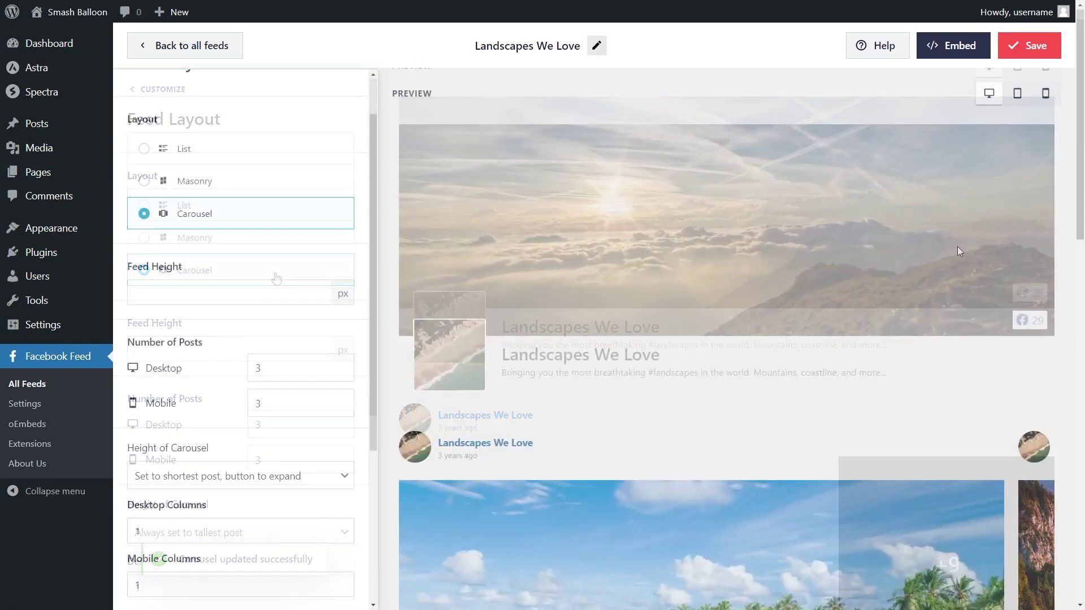
Page the carousel preview through slides two to five
scroll(932, 350, down, 5)
scroll(904, 455, down, 2)
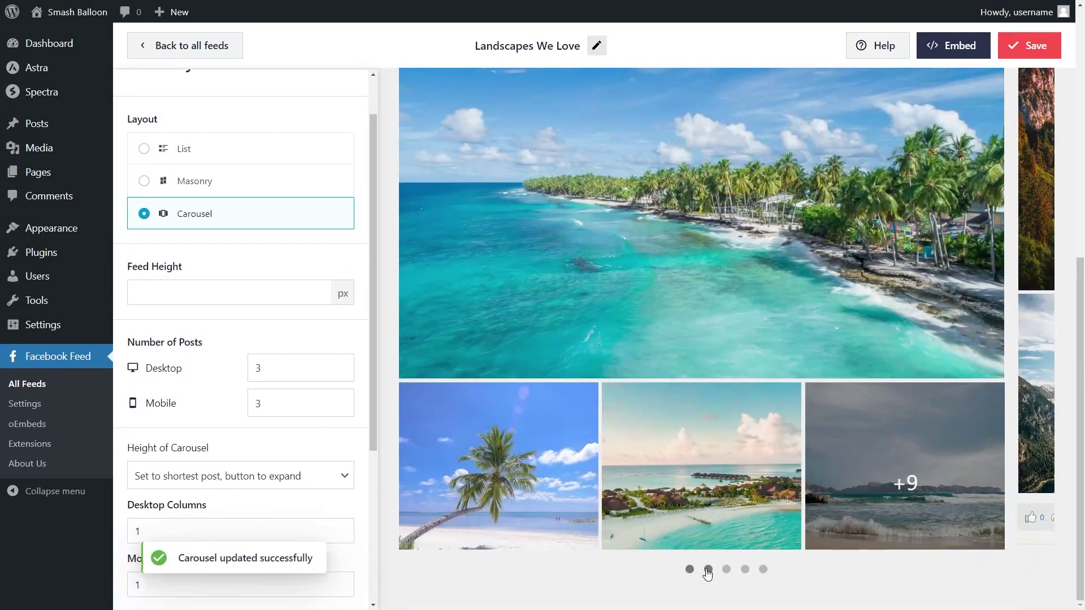
click(707, 571)
click(728, 570)
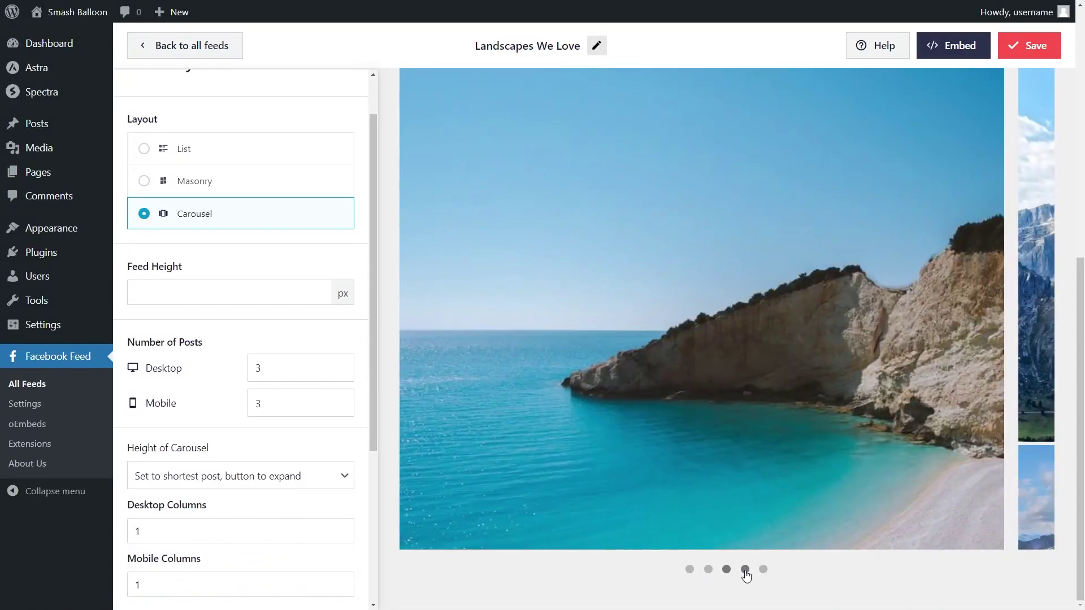
click(745, 570)
click(763, 570)
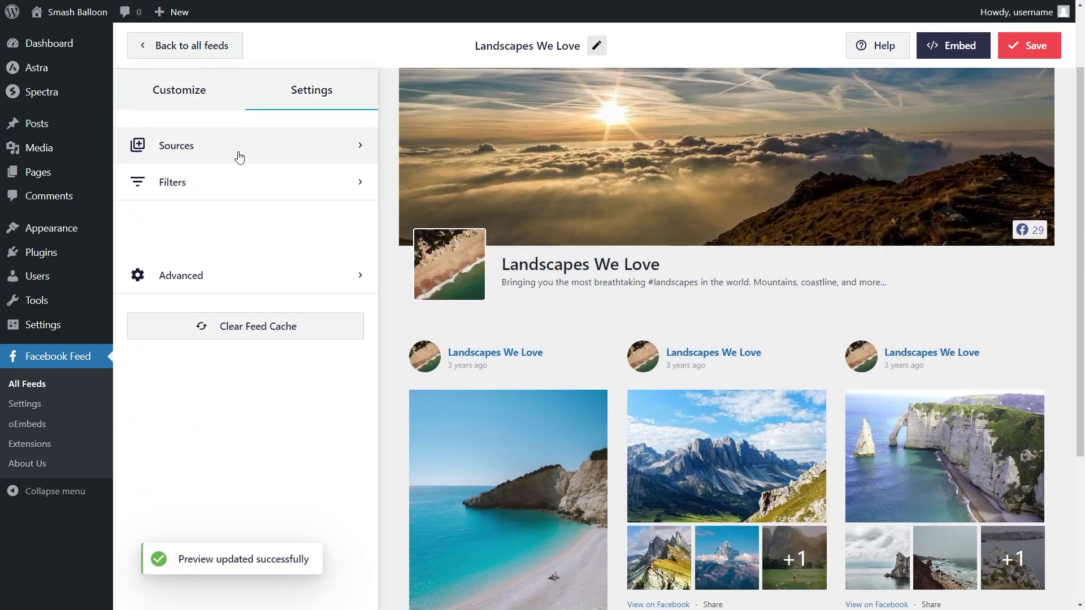
Set the Filters 'Show' option to 'Only specified posts', keeping all six post types
click(231, 180)
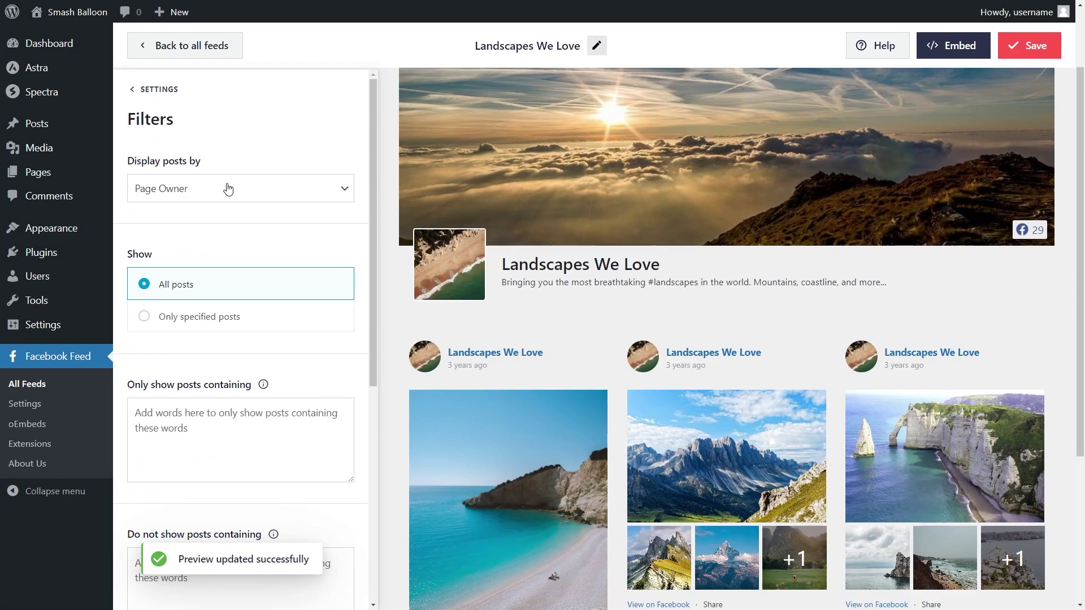
click(290, 330)
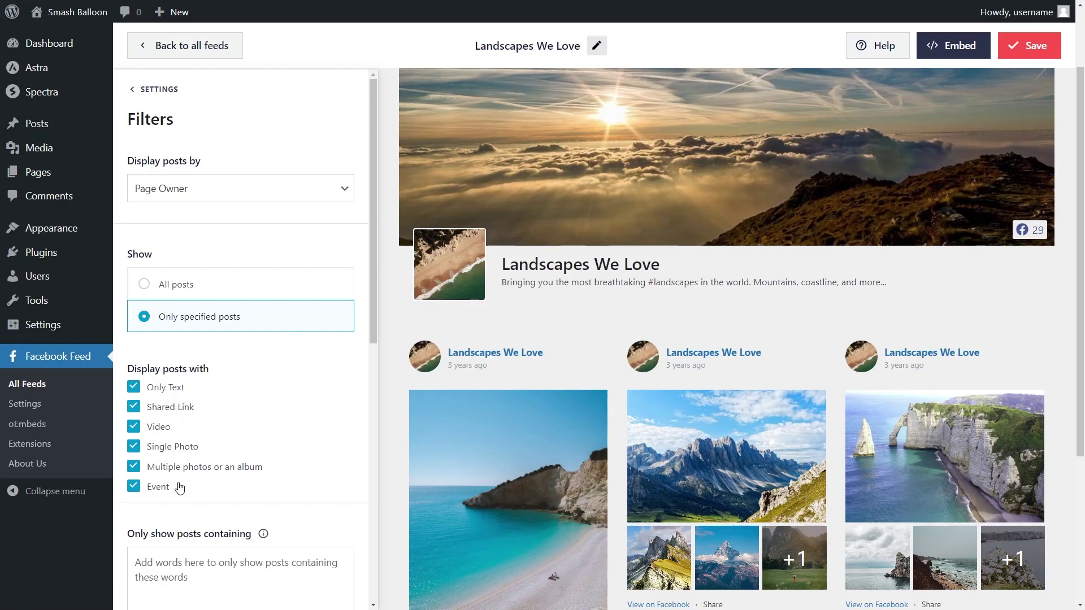
scroll(215, 482, down, 4)
scroll(198, 340, down, 2)
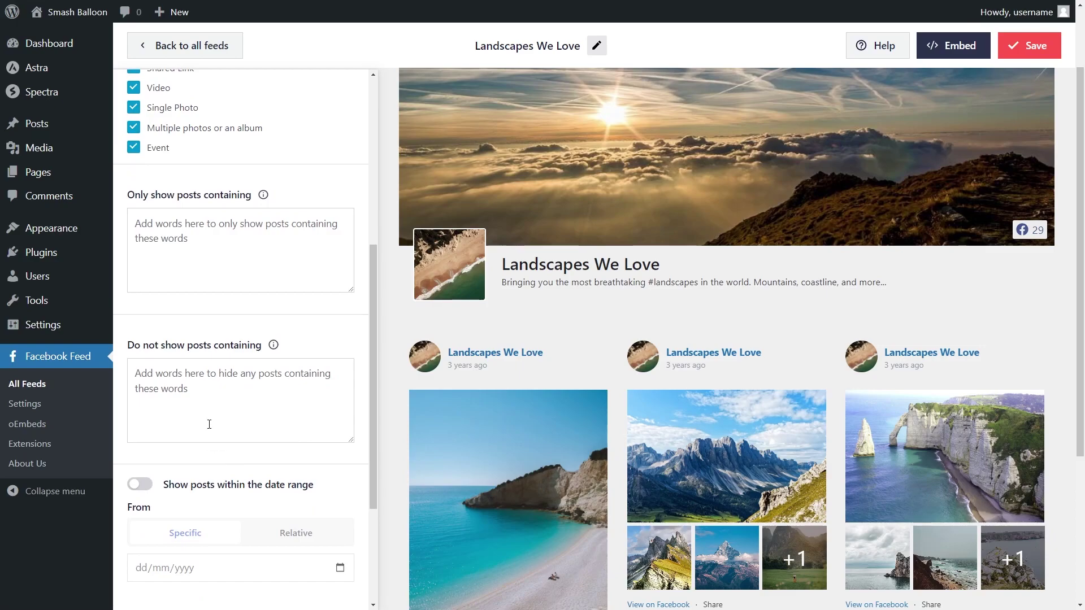